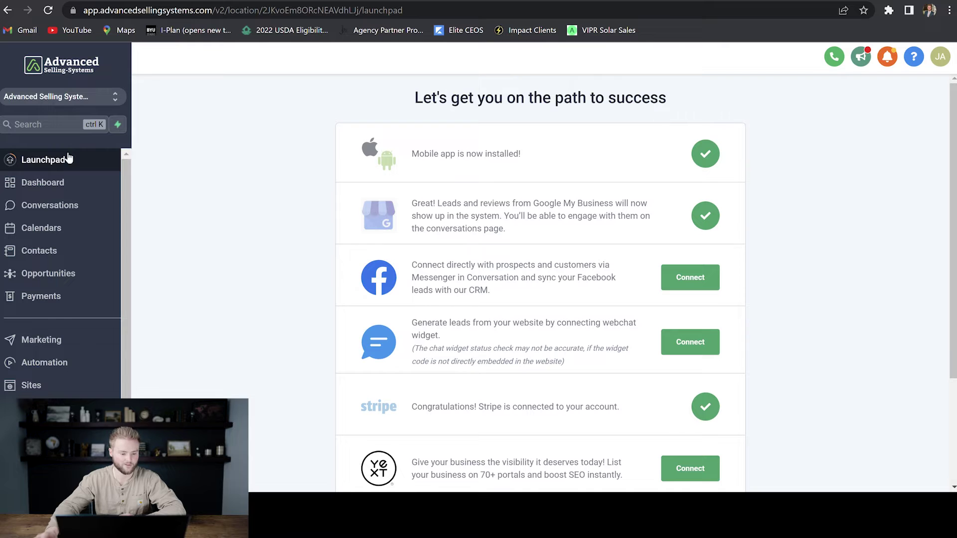
Create a new blank form, Form 3, from the Sites > Forms builder.
click(43, 390)
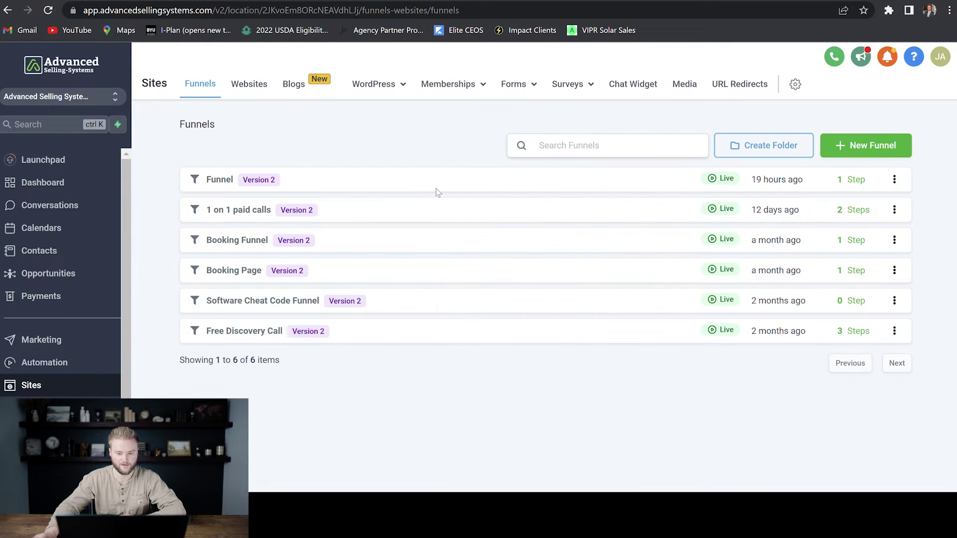
click(529, 98)
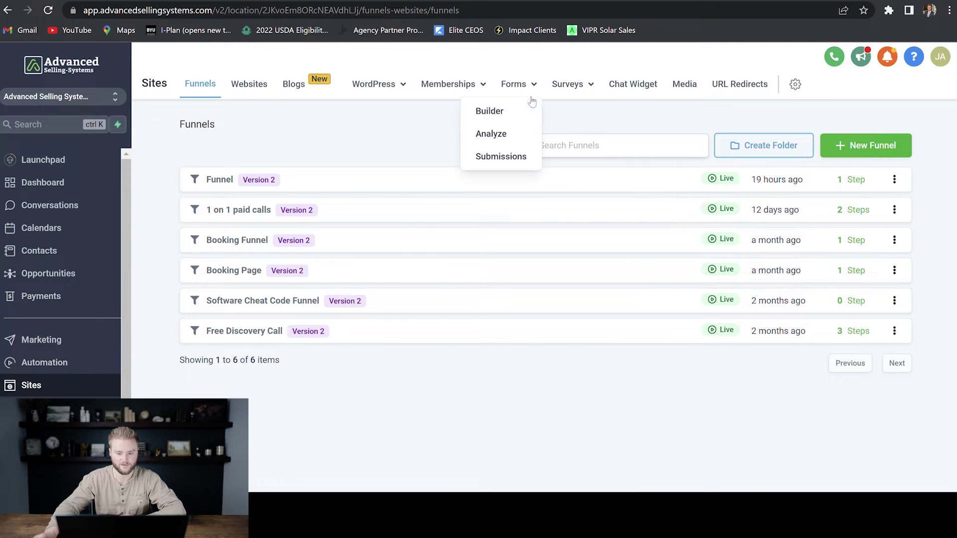
click(504, 114)
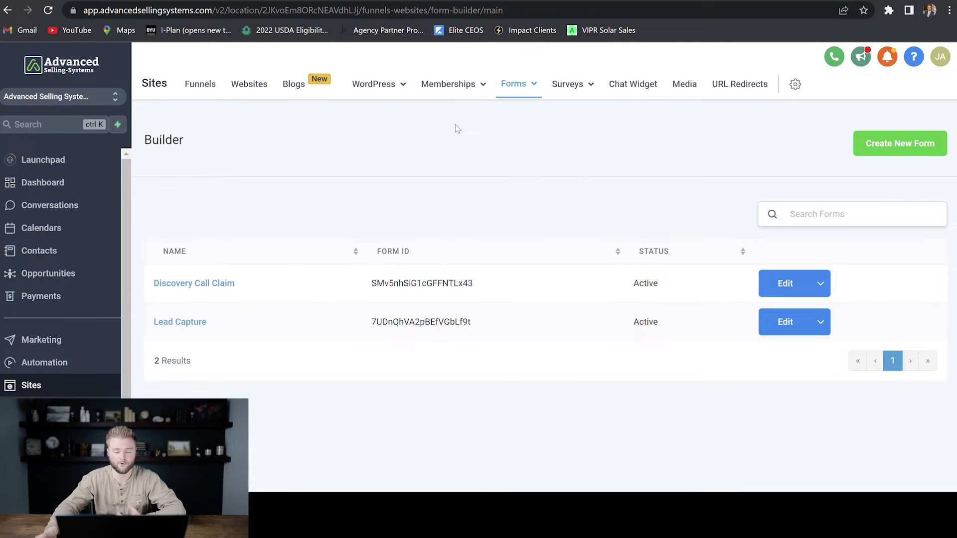
click(897, 151)
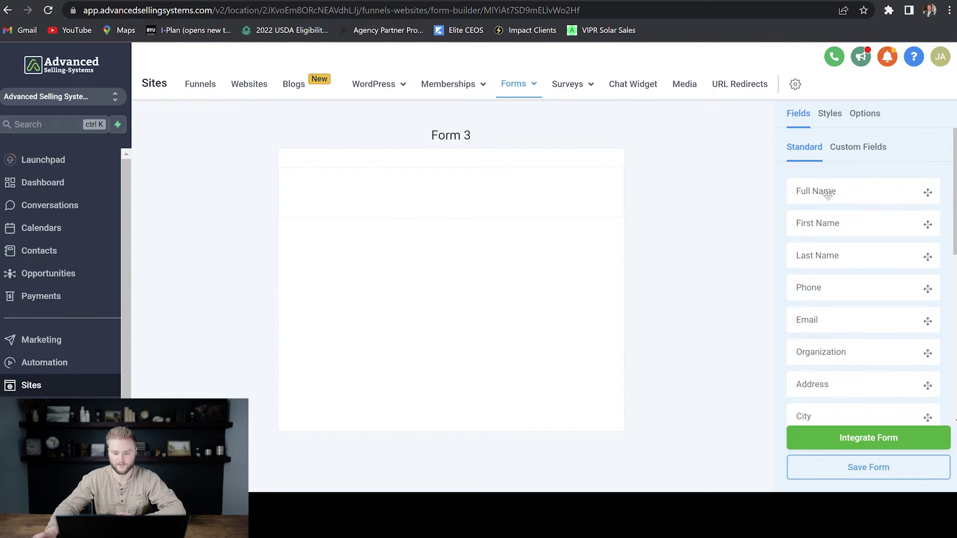
Add First Name, Last Name, Email and Phone fields to the form in that order.
drag(833, 225, 451, 197)
drag(828, 258, 404, 263)
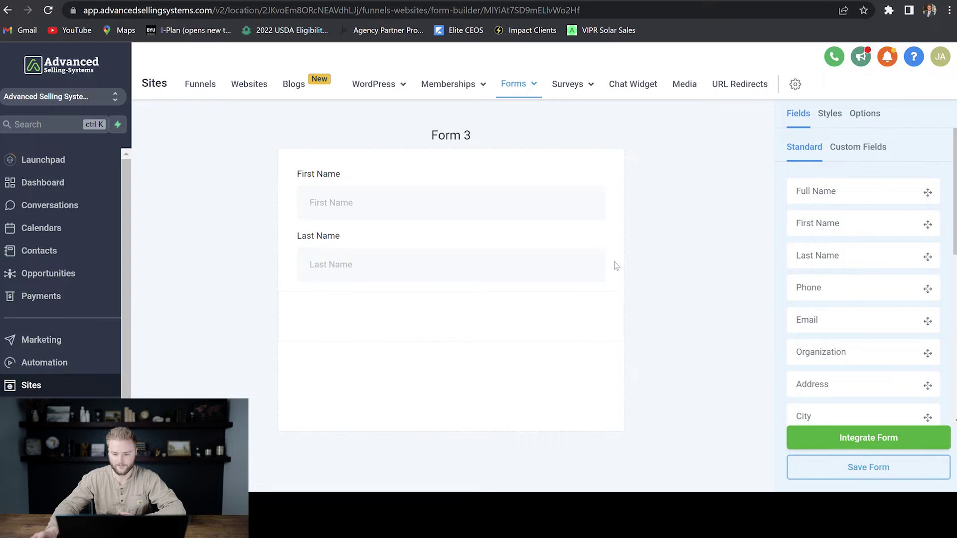
drag(795, 320, 379, 304)
drag(779, 283, 360, 386)
scroll(476, 278, down, 1)
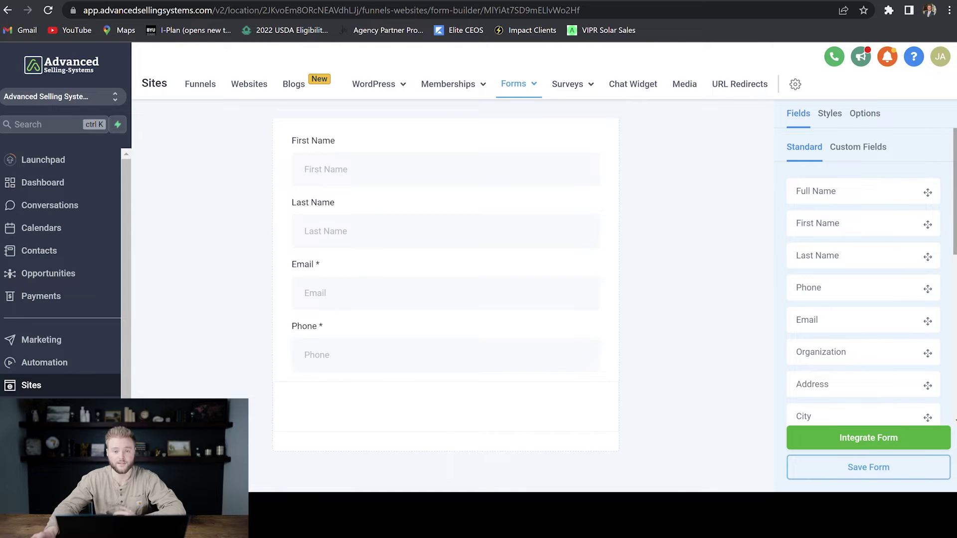
scroll(867, 274, down, 1)
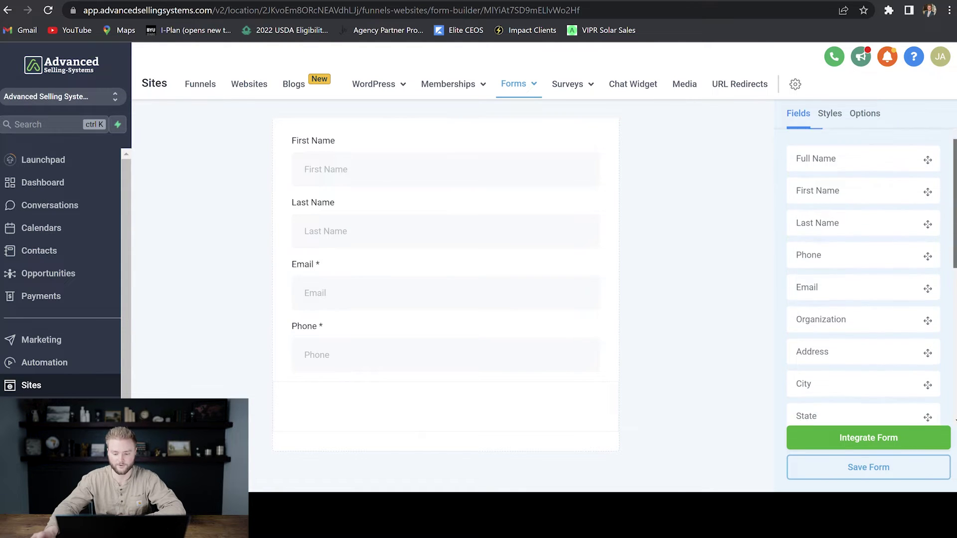
scroll(954, 251, down, 7)
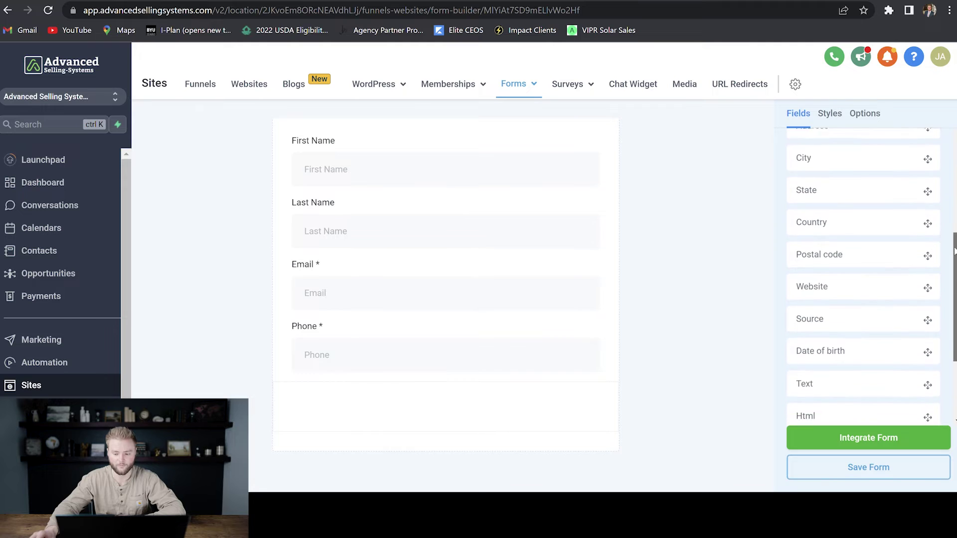
scroll(955, 250, down, 4)
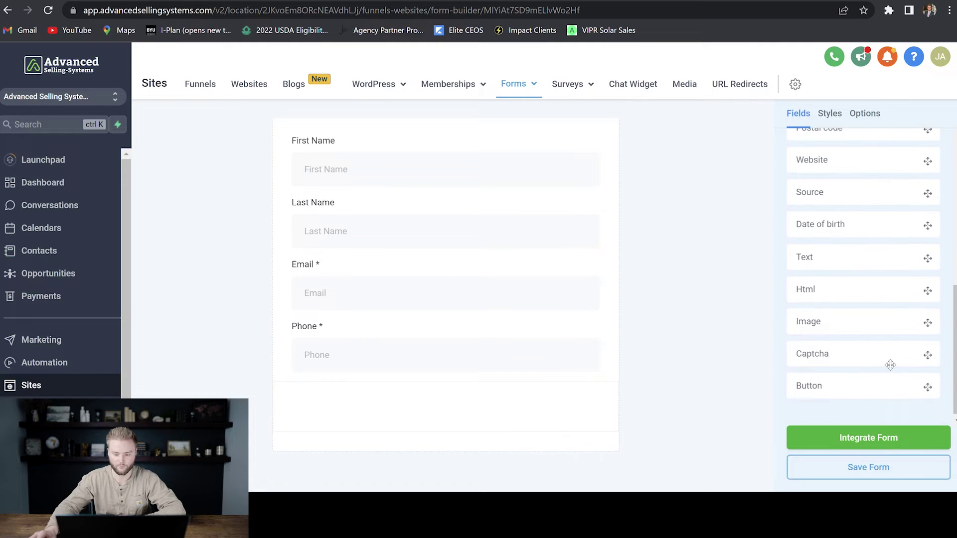
Add a button below Phone, label it 'Submit' and align it to the right.
drag(863, 394, 353, 406)
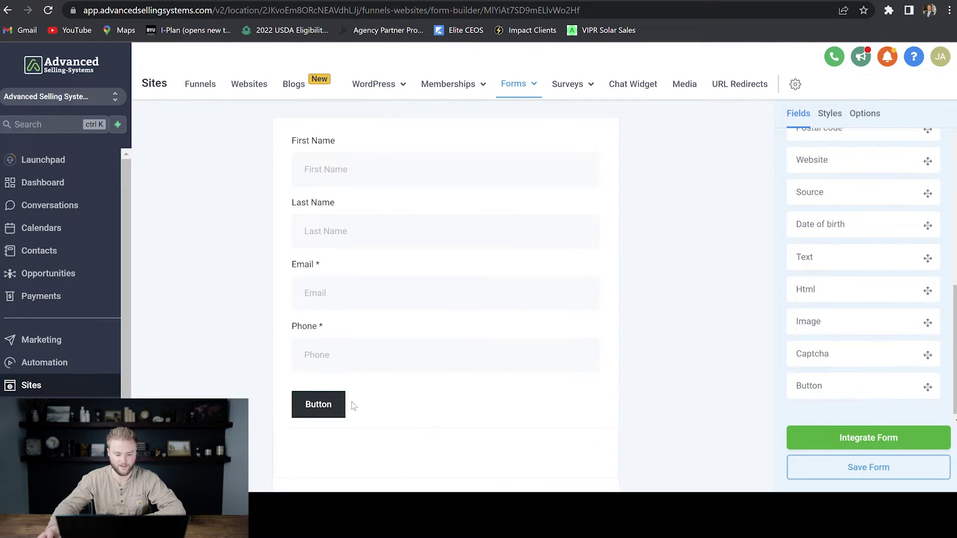
click(323, 408)
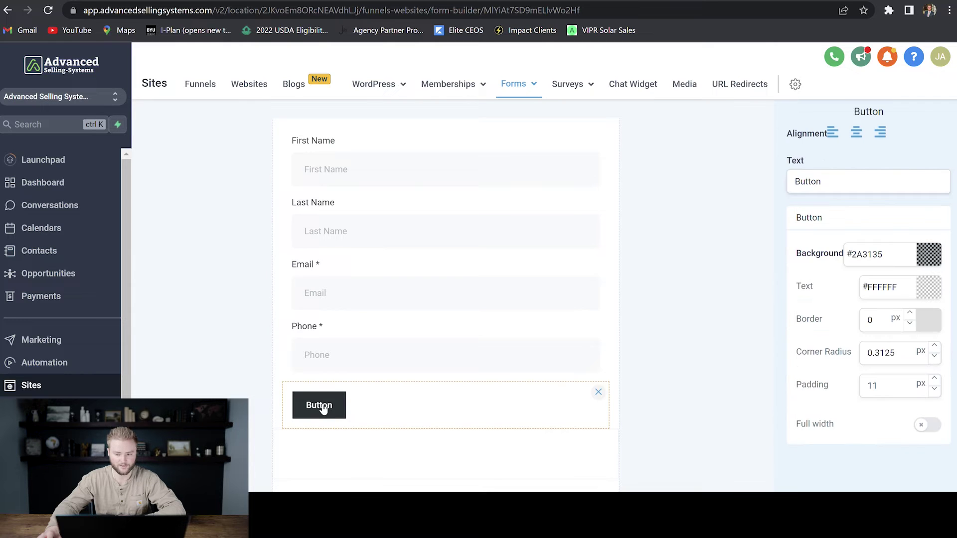
double_click(838, 183)
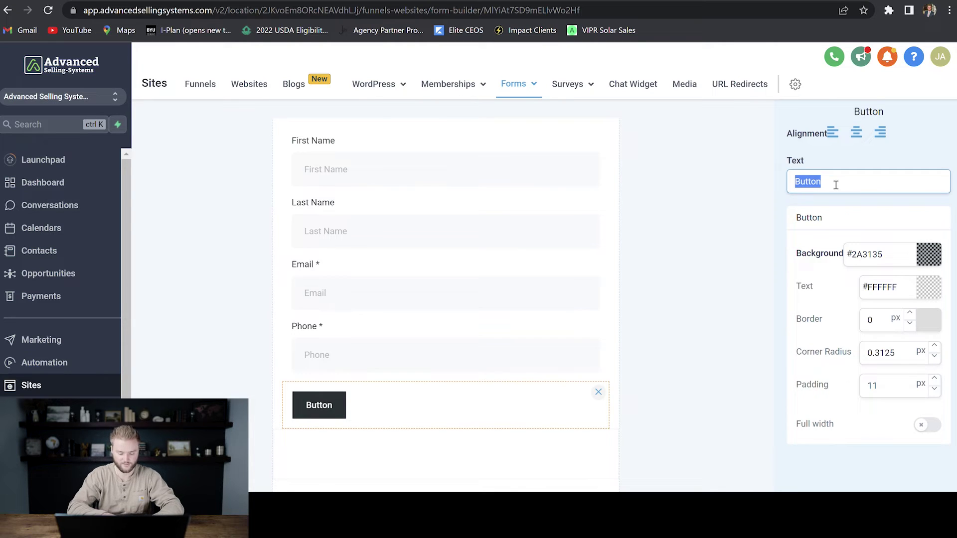
text(Subm)
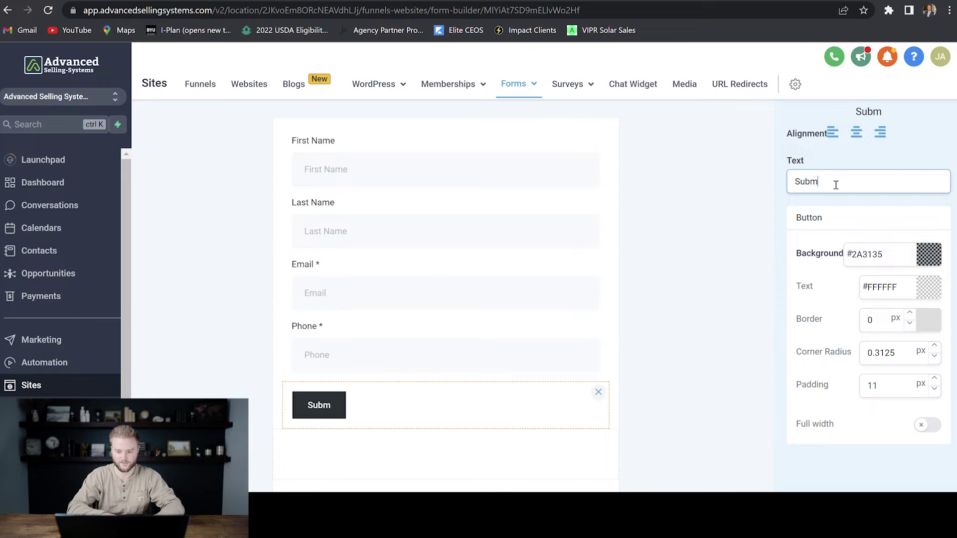
text(it)
click(837, 166)
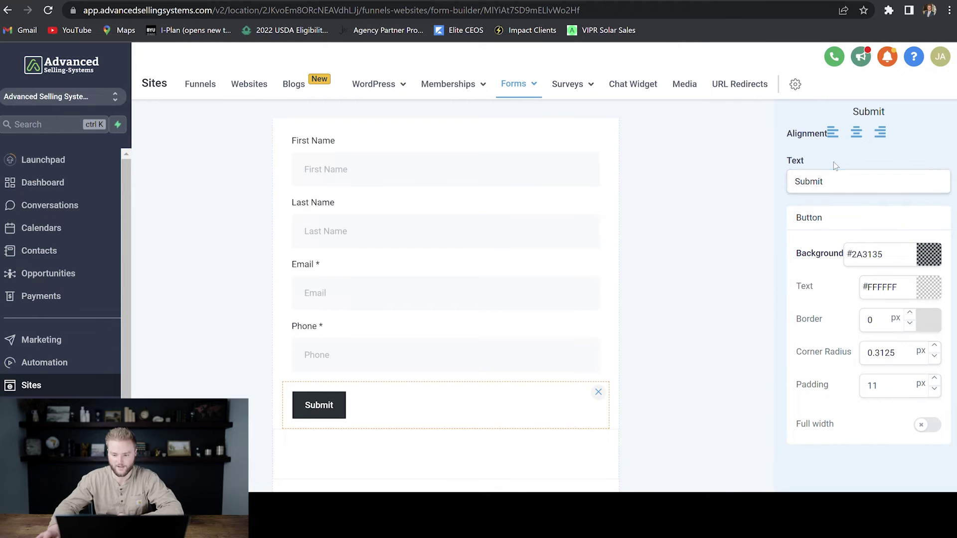
click(865, 137)
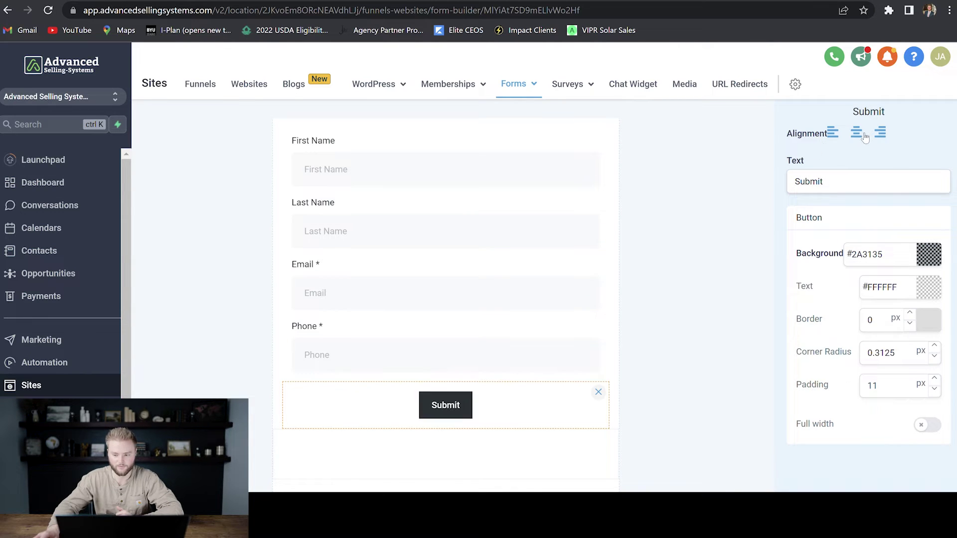
click(882, 133)
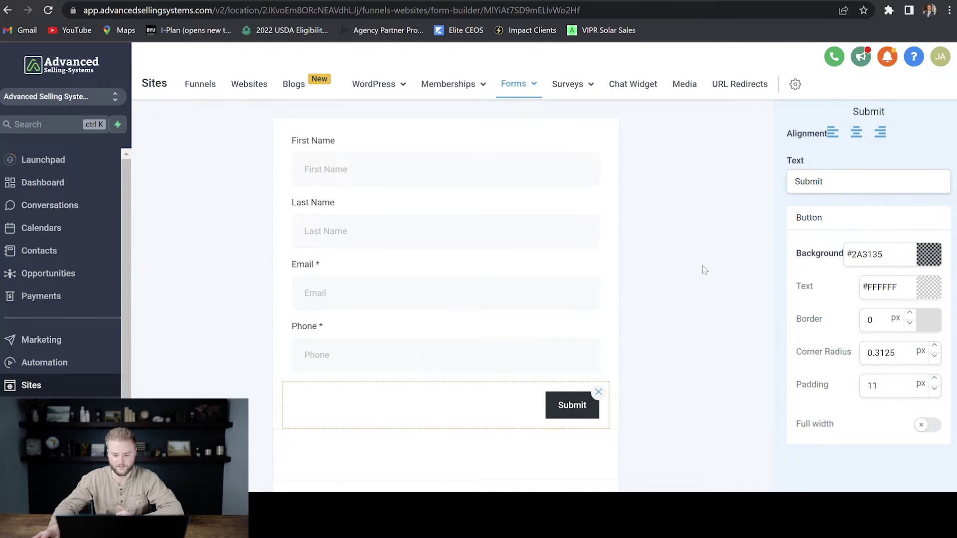
click(680, 296)
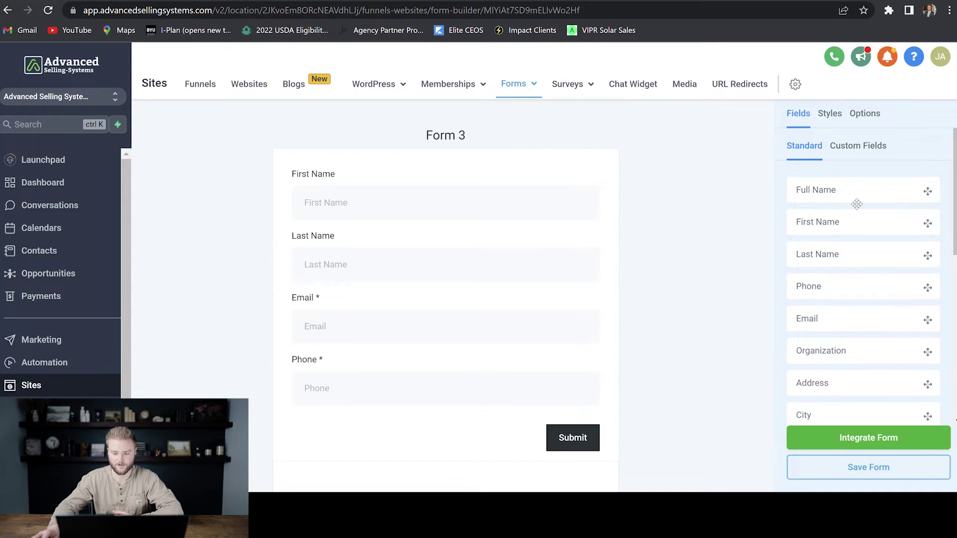
Search the custom fields, drag in Revenue Goals and review its settings.
scroll(858, 205, down, 4)
scroll(857, 205, up, 4)
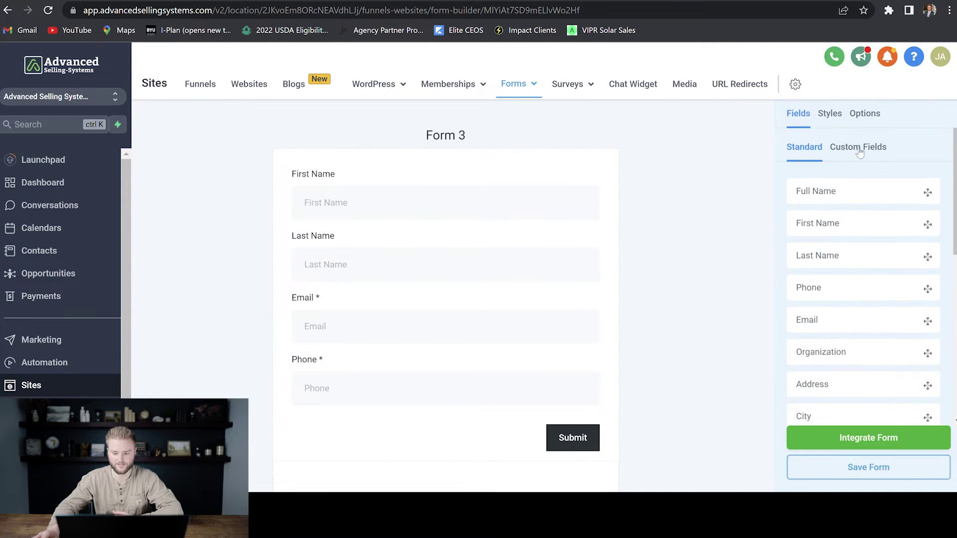
click(860, 152)
click(865, 194)
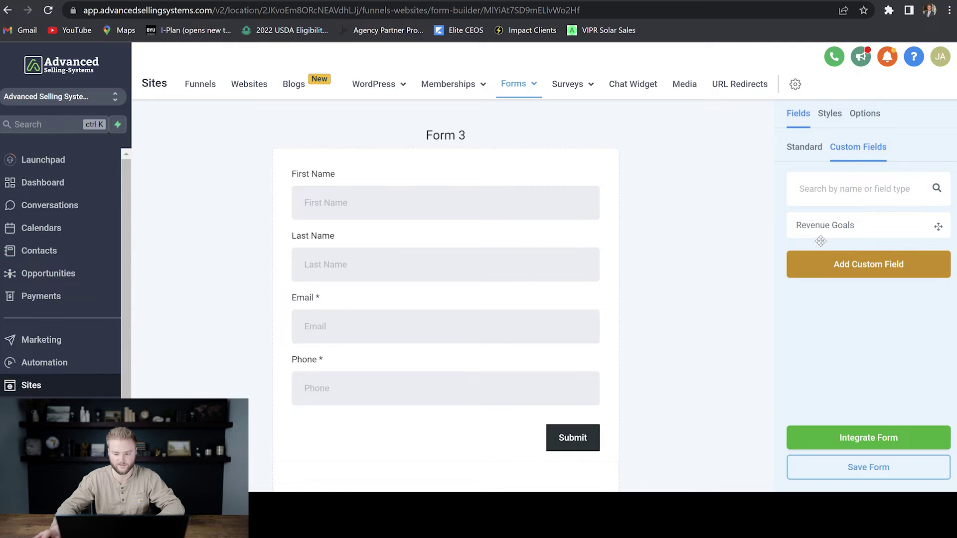
drag(813, 240, 469, 428)
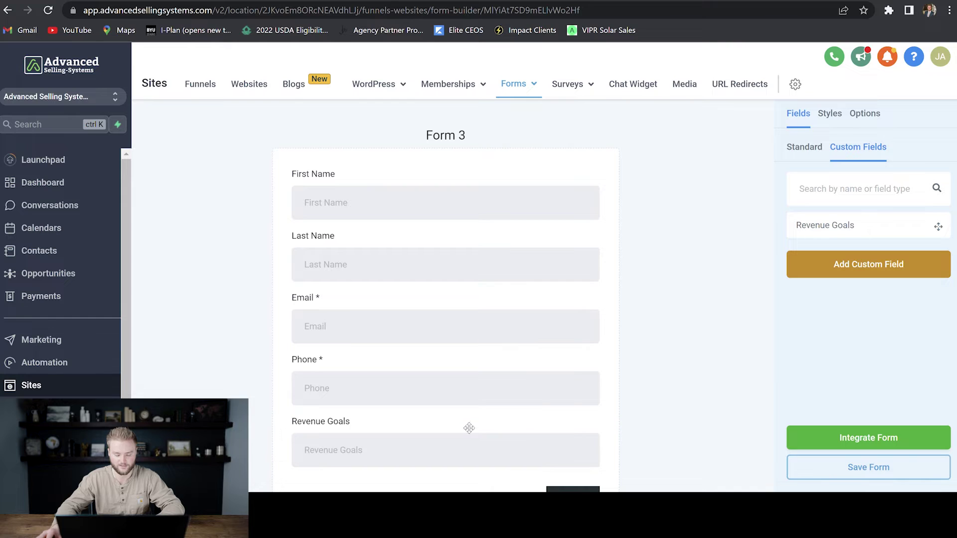
click(441, 451)
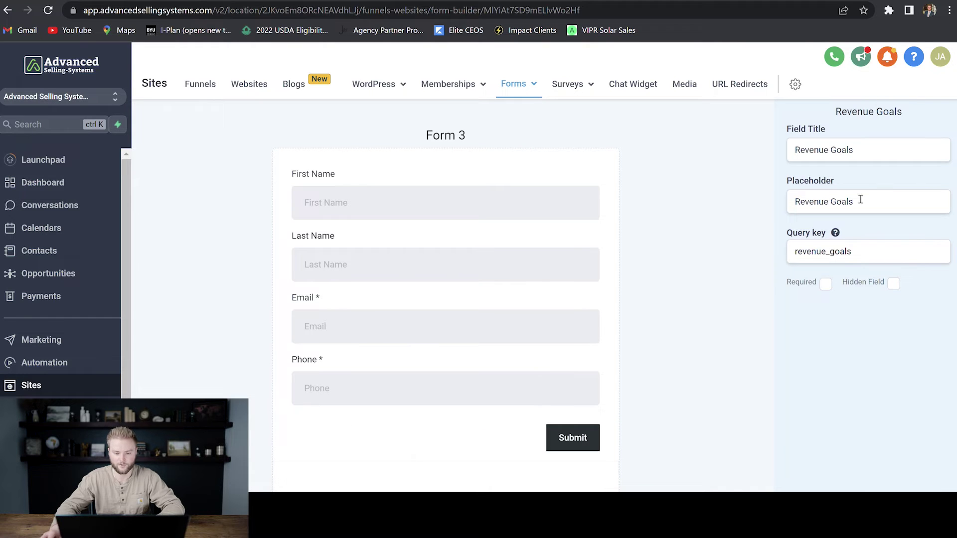
click(448, 140)
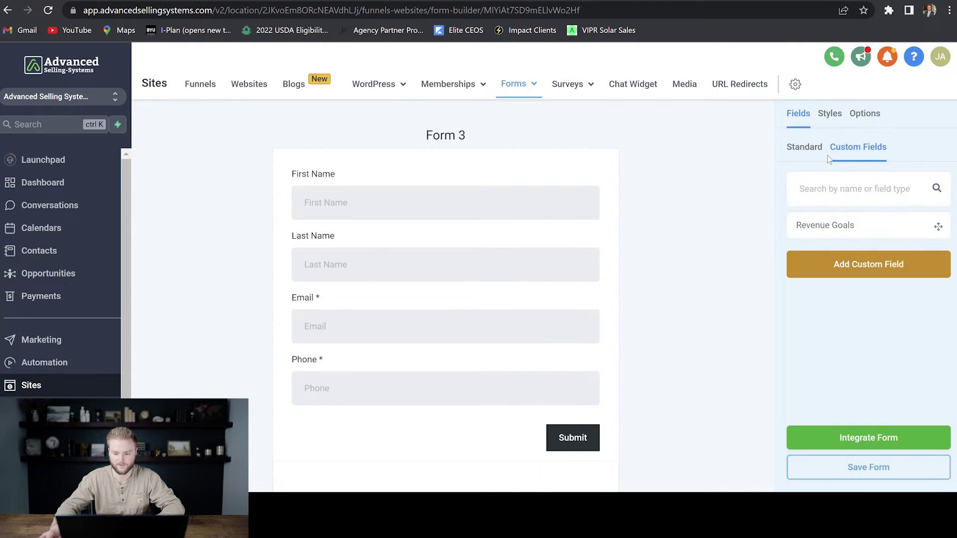
click(831, 118)
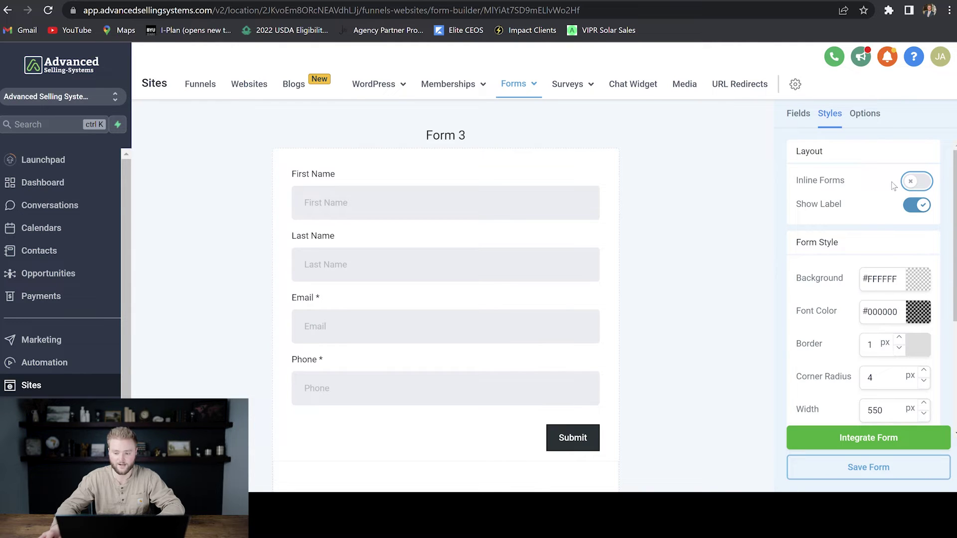
Keep the form in a single column with field labels shown.
click(916, 183)
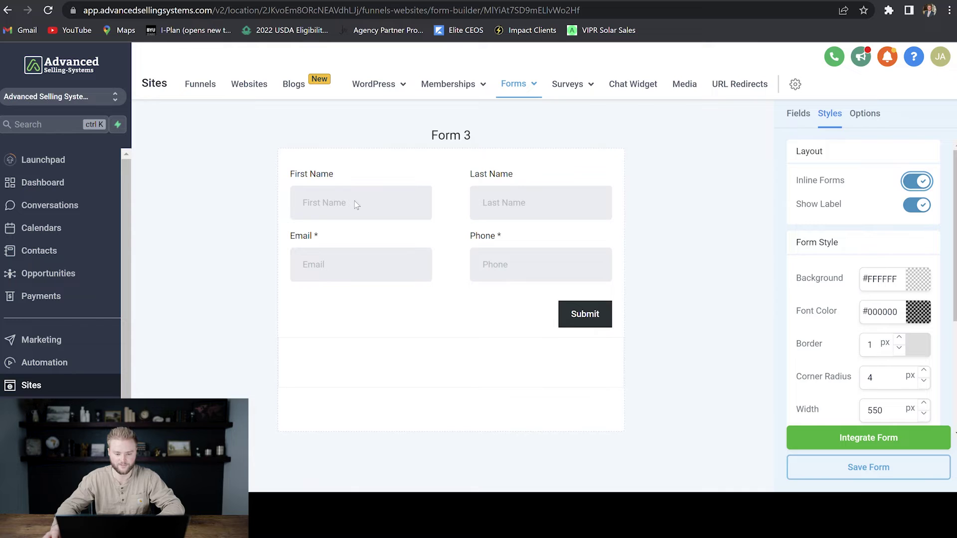
click(916, 182)
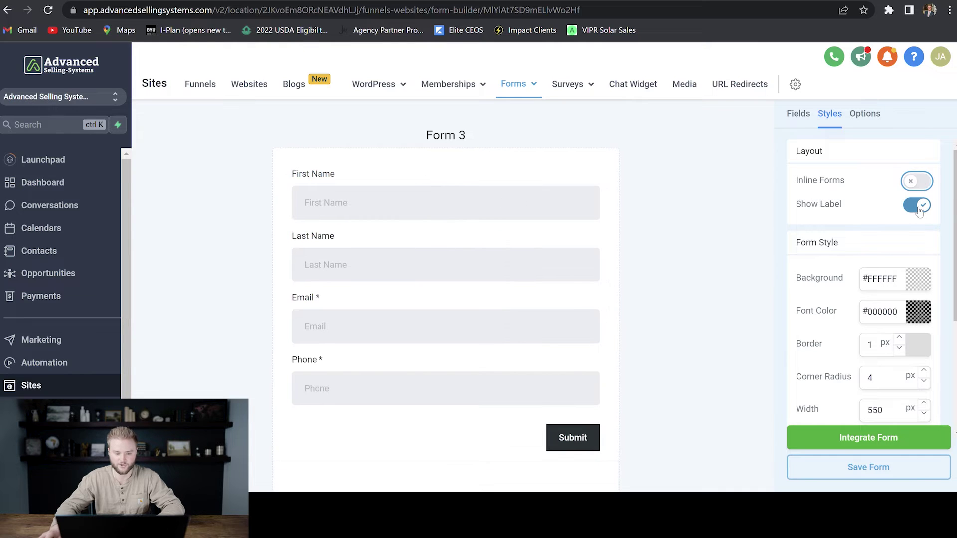
click(920, 209)
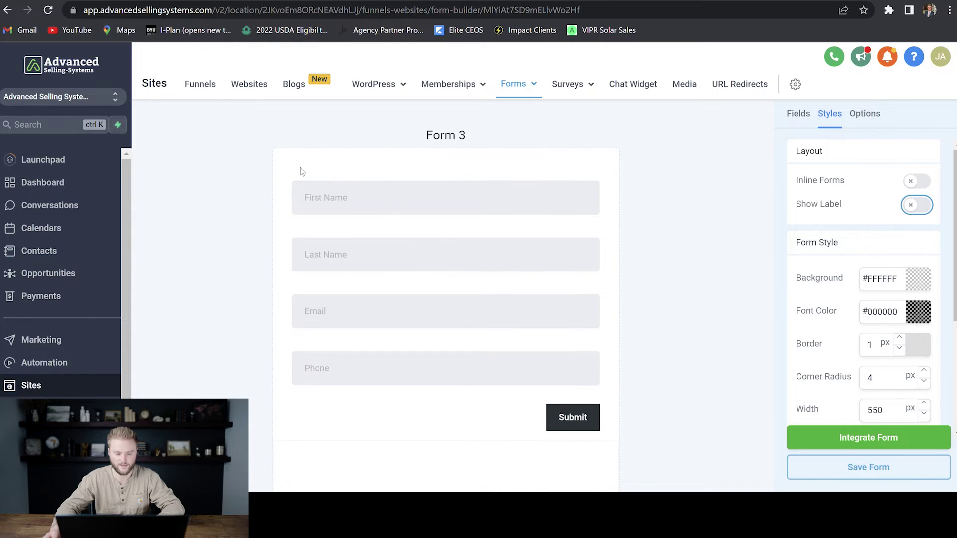
click(930, 210)
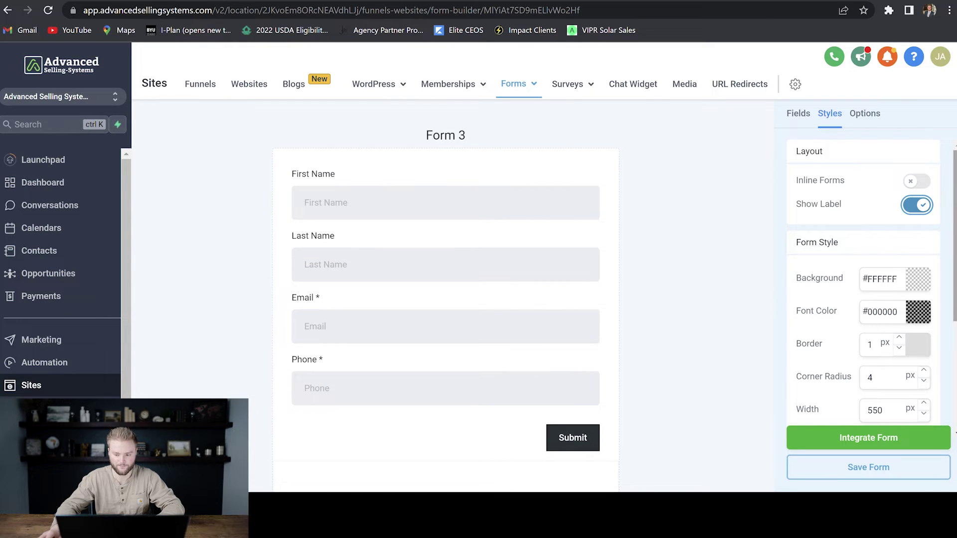
scroll(882, 256, down, 3)
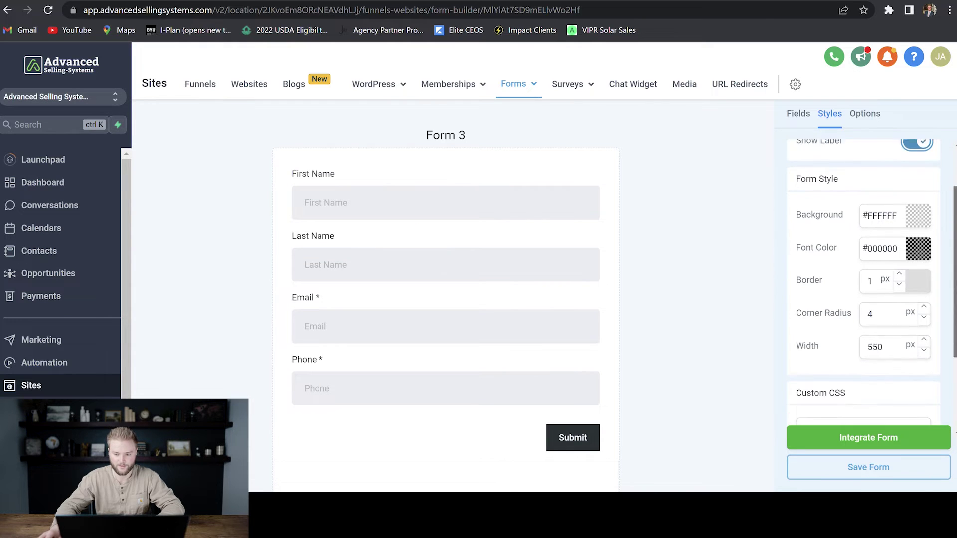
Set the form background to blue #538DC7 and the font colour to white.
click(927, 215)
drag(825, 312, 878, 312)
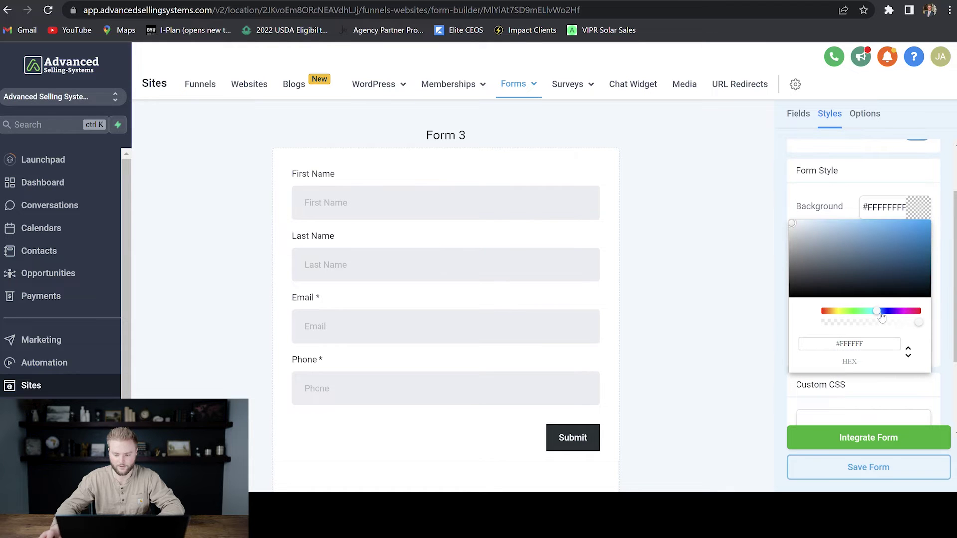
drag(876, 267, 874, 241)
click(920, 207)
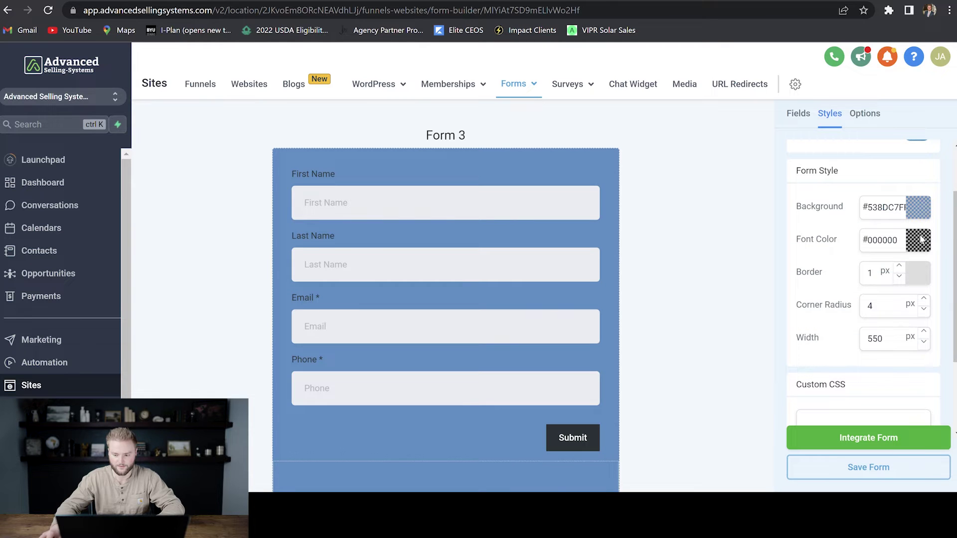
click(921, 241)
drag(870, 279, 756, 249)
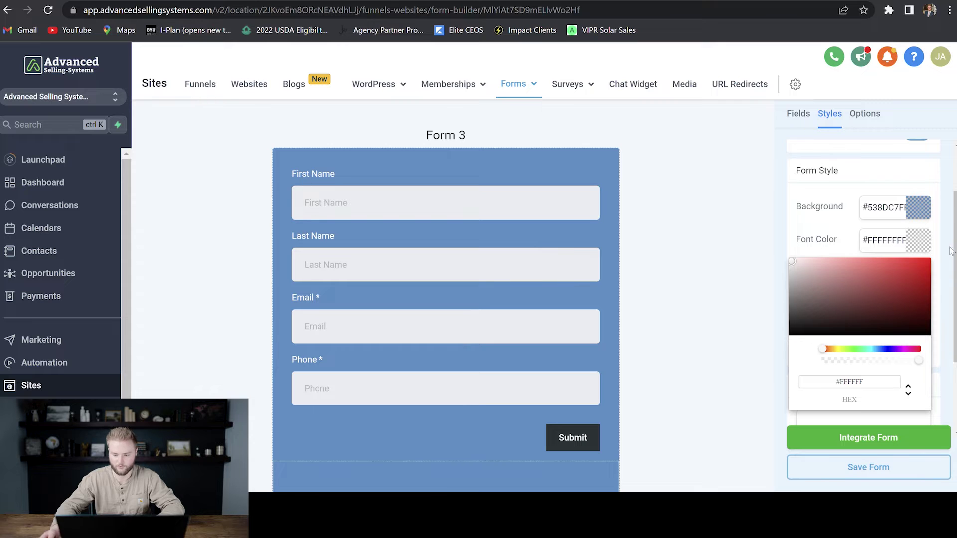
click(921, 242)
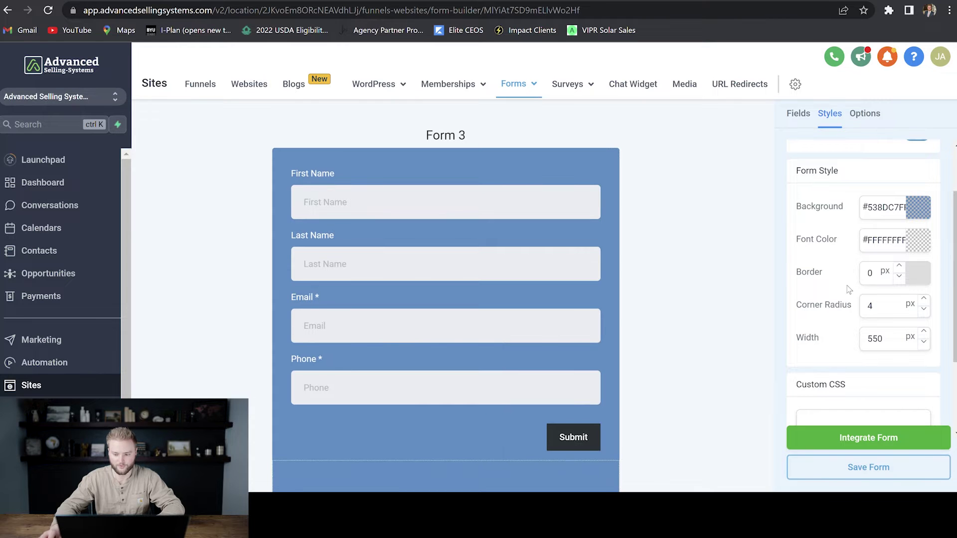
Set the form border to 0 and round its corners to 25 px.
click(902, 267)
click(901, 266)
click(901, 267)
click(900, 267)
click(900, 267)
click(901, 267)
click(900, 267)
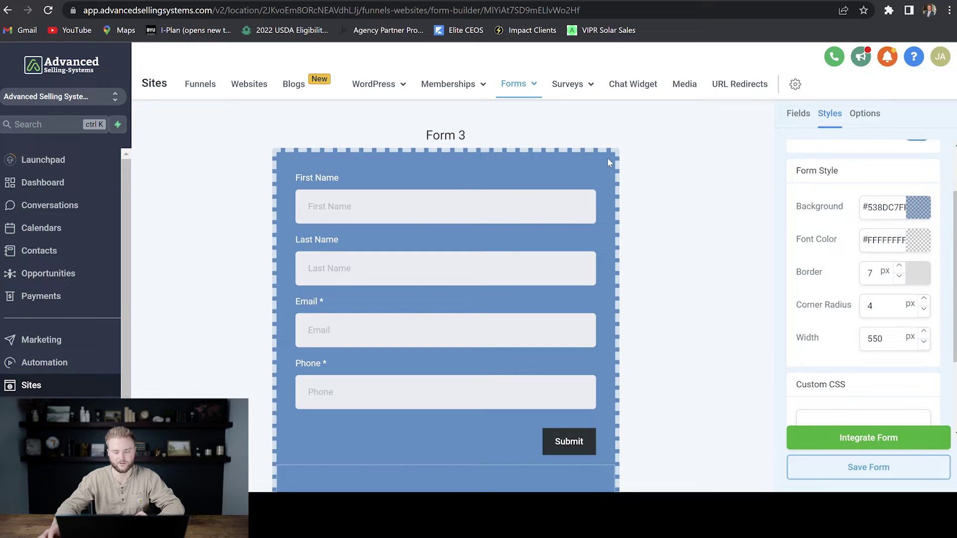
click(900, 276)
click(901, 276)
click(901, 276)
click(900, 276)
click(901, 276)
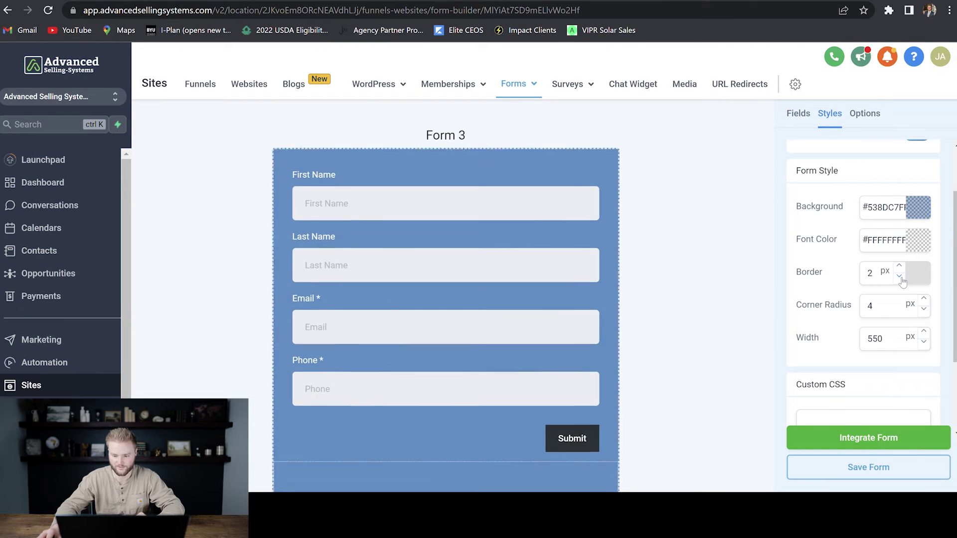
click(901, 276)
click(901, 276)
click(924, 298)
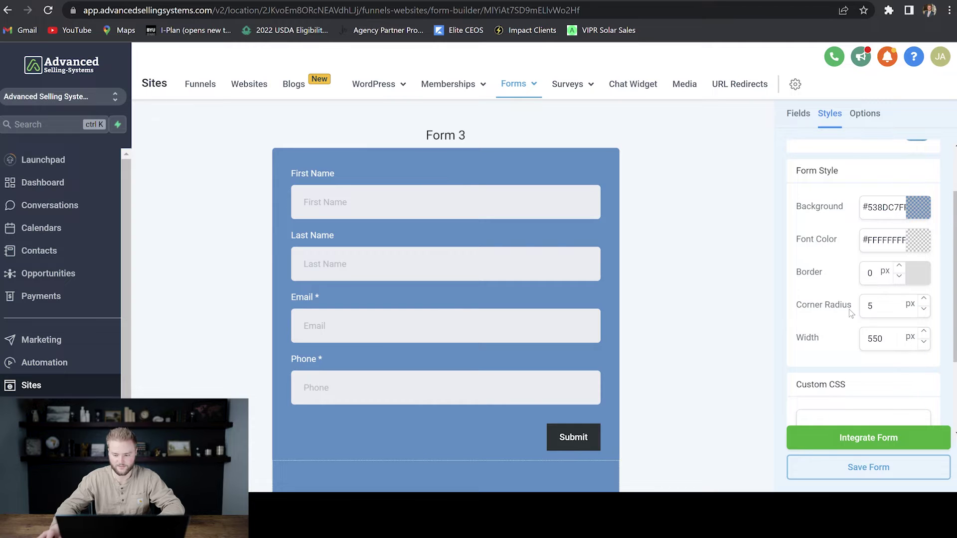
click(924, 300)
click(923, 300)
click(924, 299)
click(924, 299)
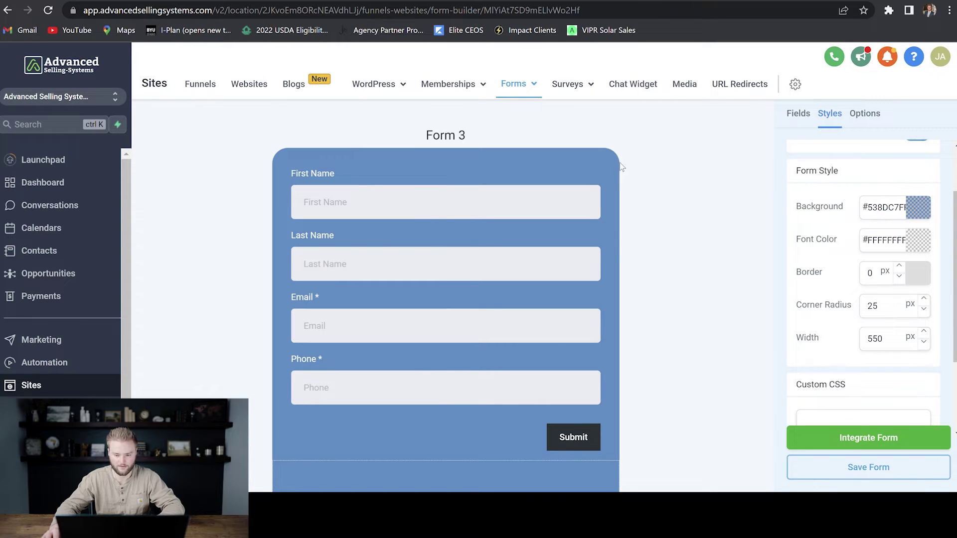
Set the form width to 553 px.
scroll(664, 213, down, 2)
scroll(690, 213, up, 2)
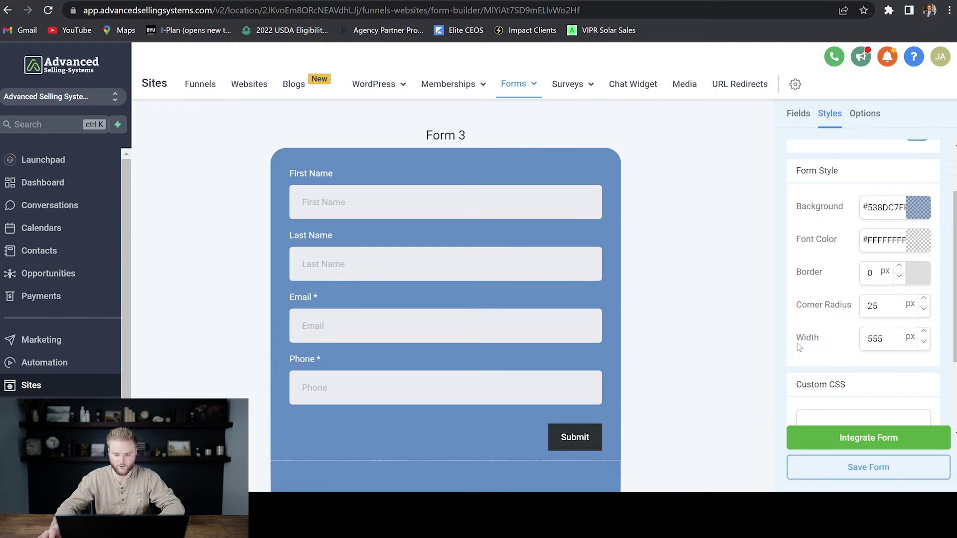
click(924, 332)
click(924, 332)
click(924, 332)
click(923, 332)
click(924, 332)
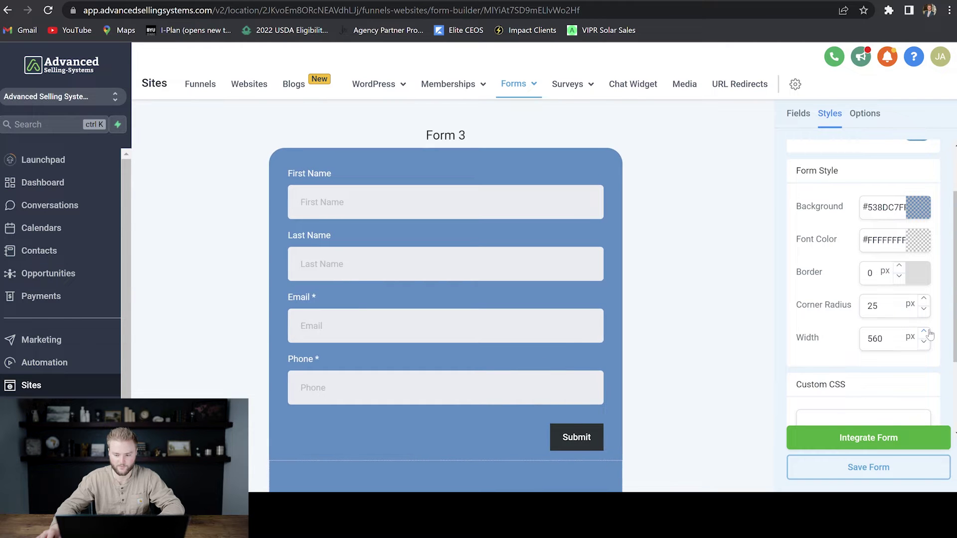
click(924, 331)
click(924, 331)
click(924, 331)
click(924, 332)
click(924, 342)
click(923, 342)
click(924, 342)
click(924, 342)
click(924, 342)
click(924, 342)
click(923, 342)
click(923, 342)
click(924, 342)
click(924, 342)
click(924, 342)
Leave agency branding switched off in the form footer.
scroll(928, 309, down, 2)
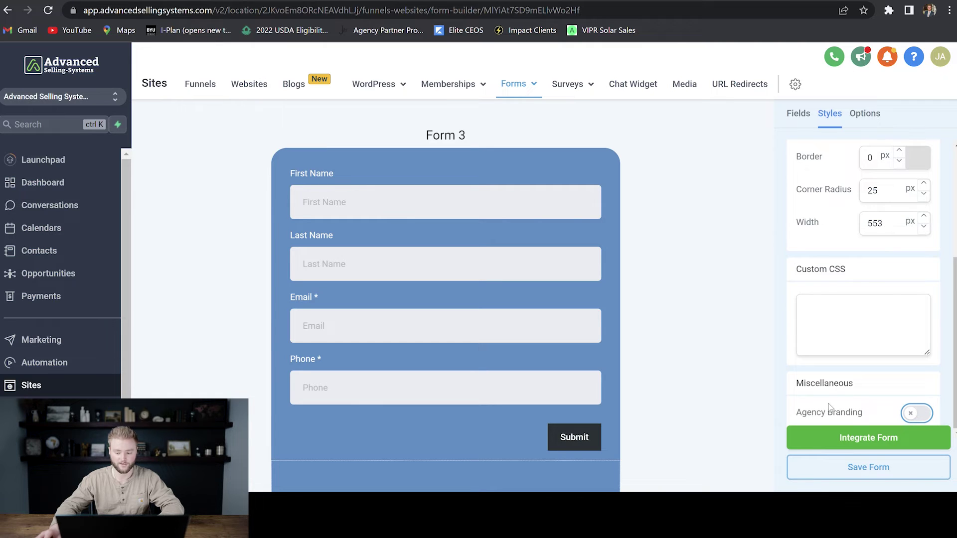
click(916, 413)
scroll(341, 425, down, 2)
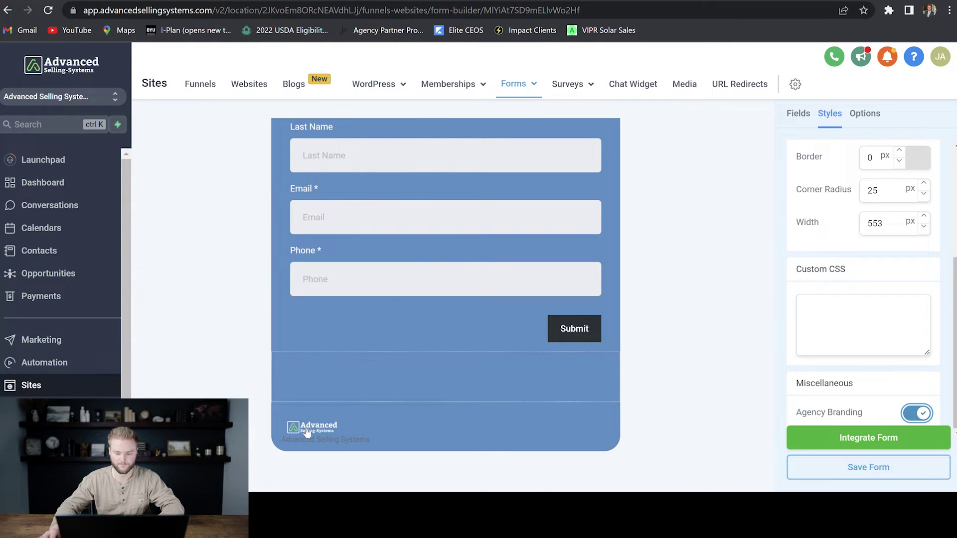
click(918, 414)
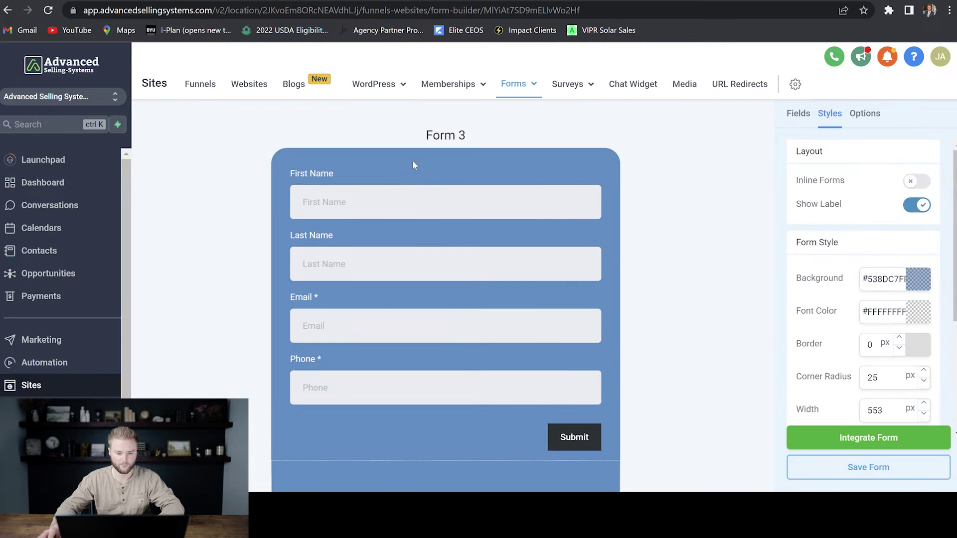
click(859, 115)
Rename the form from Form 3 to 'Lead Capture'.
drag(860, 195, 796, 193)
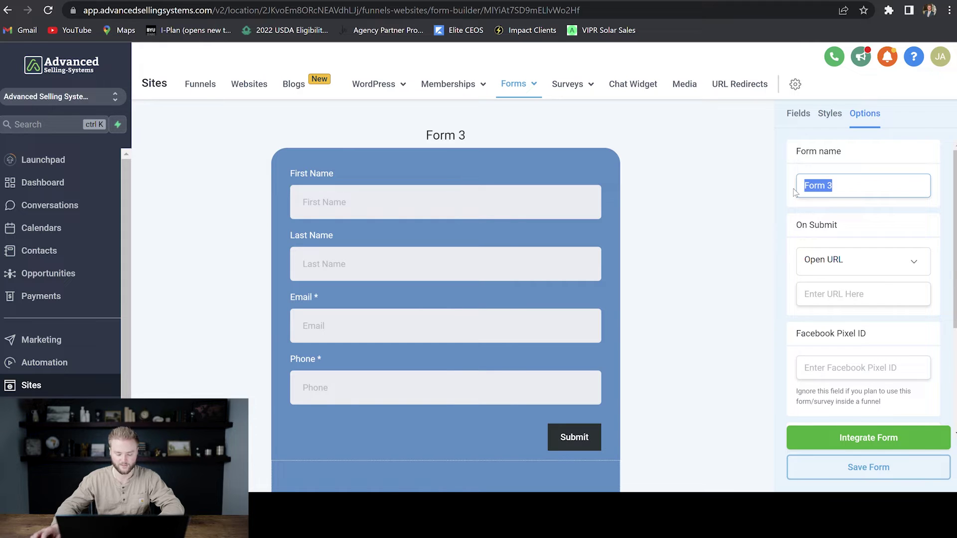
key(BackSpace)
text(Lead )
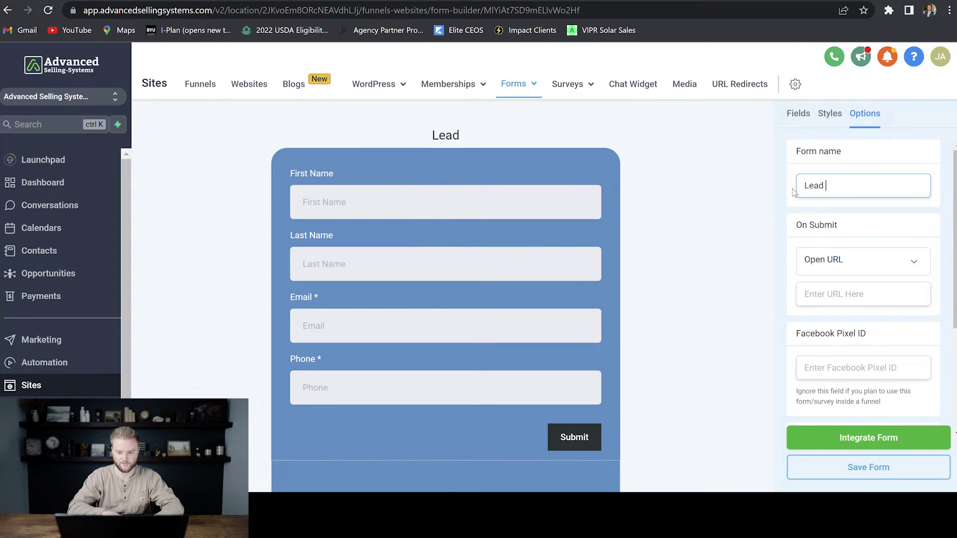
text(Capture)
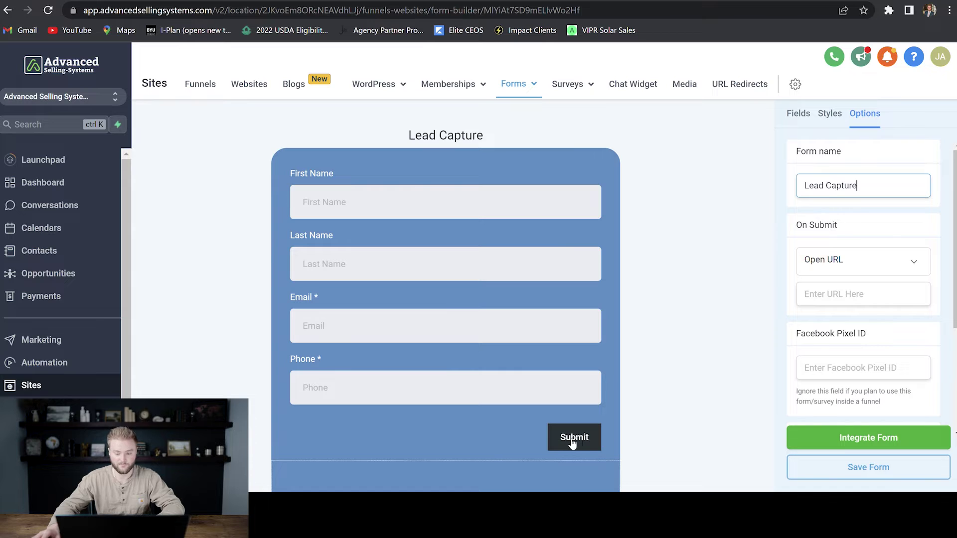
Set On Submit to show a thank-you message.
click(840, 272)
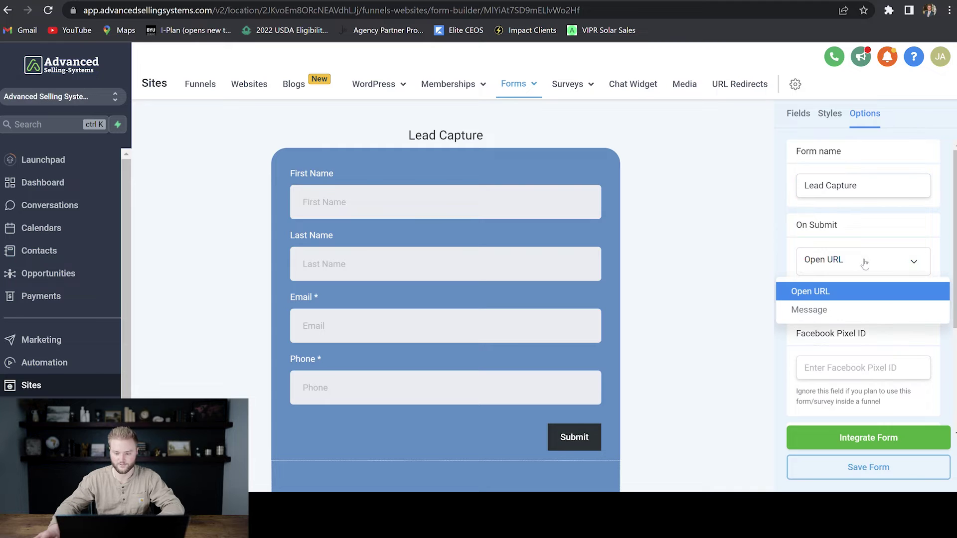
click(826, 309)
click(839, 302)
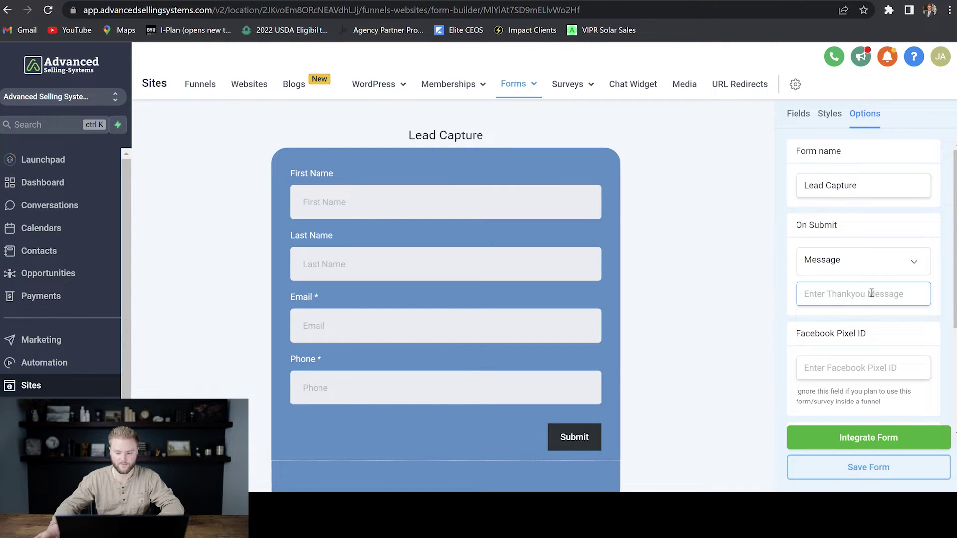
scroll(837, 259, down, 3)
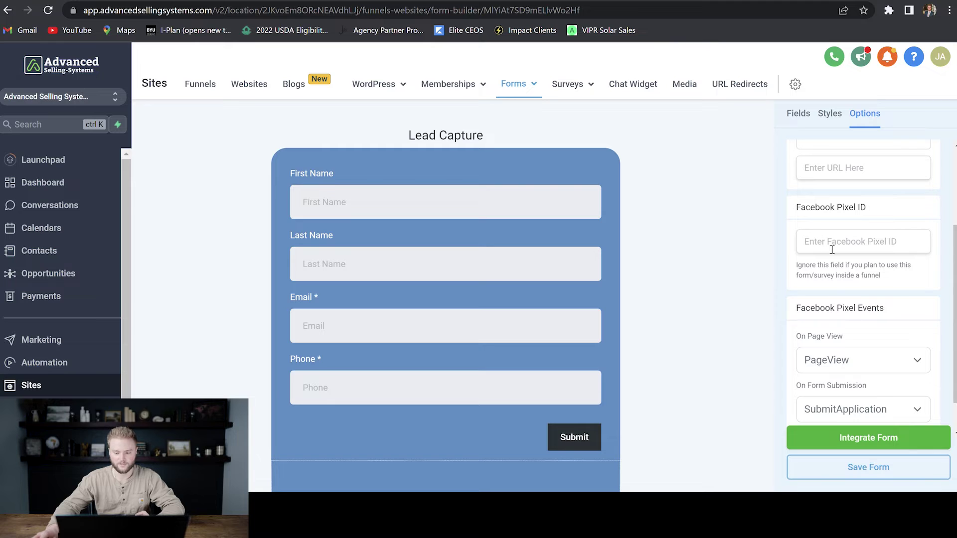
scroll(877, 226, down, 1)
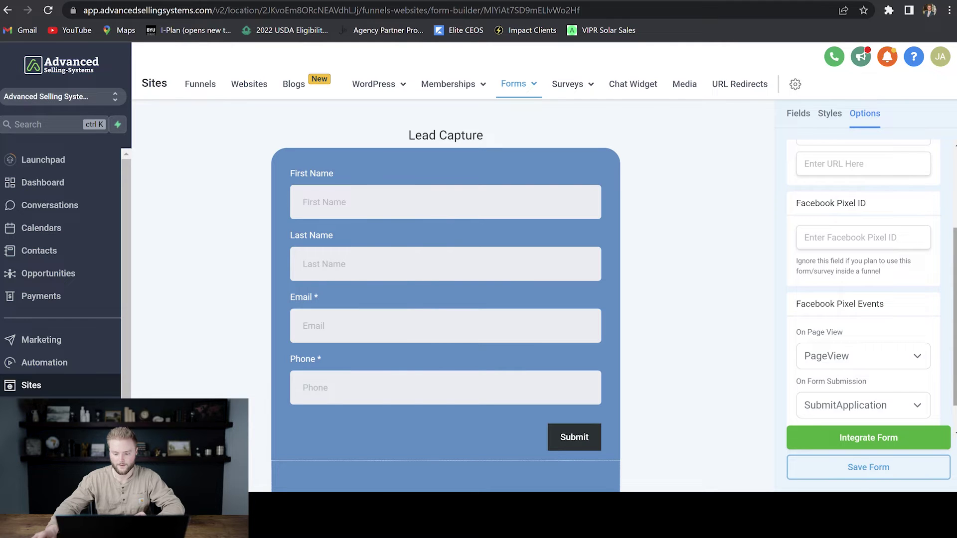
scroll(924, 235, down, 1)
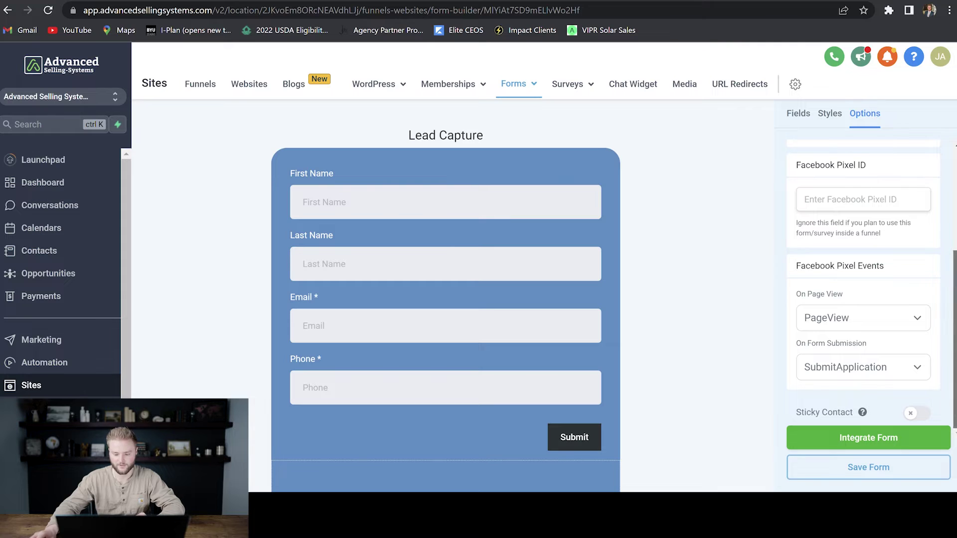
Turn on Sticky Contact and save the form.
click(916, 414)
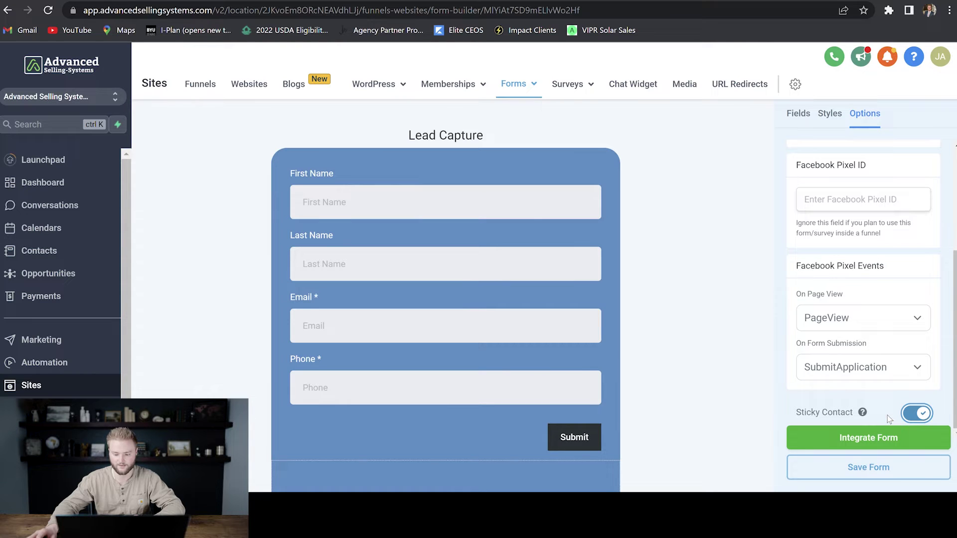
scroll(599, 394, down, 2)
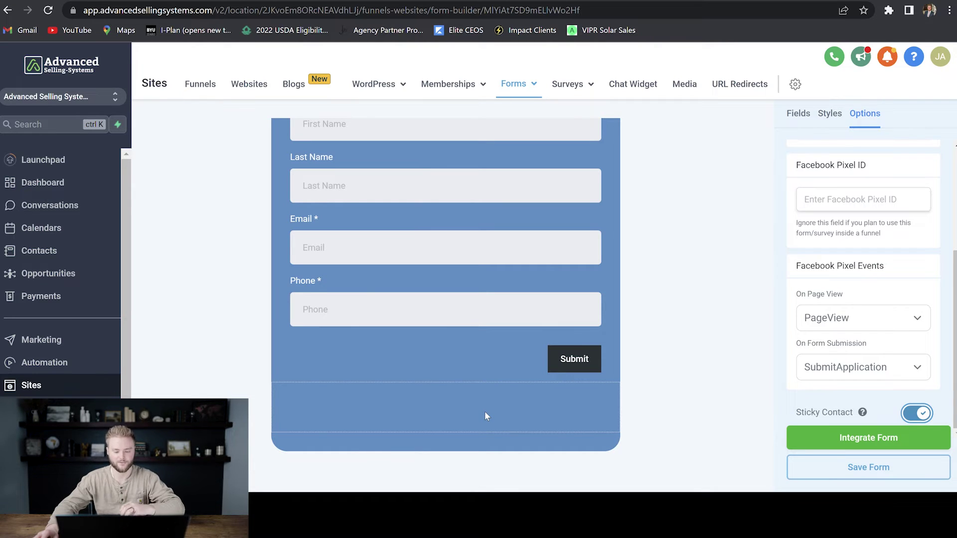
scroll(486, 416, up, 2)
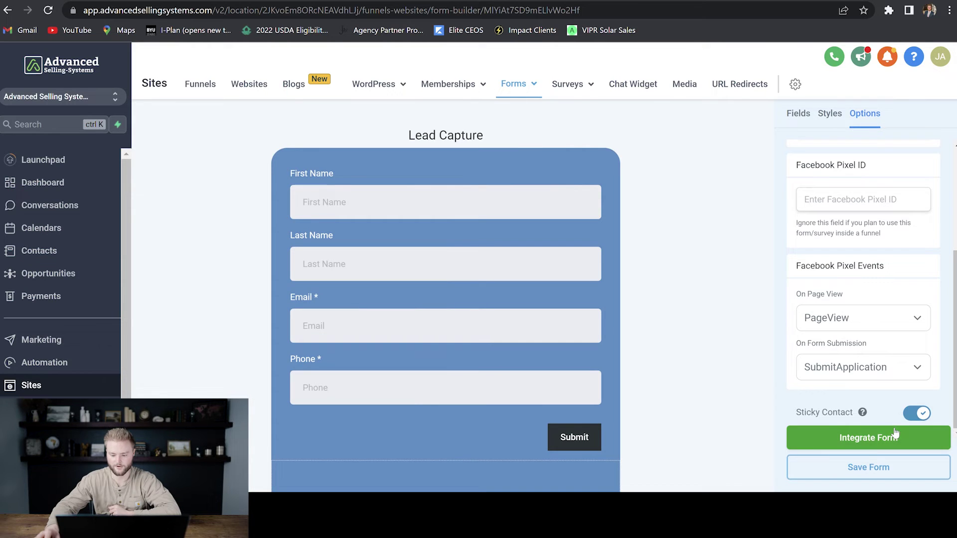
click(878, 432)
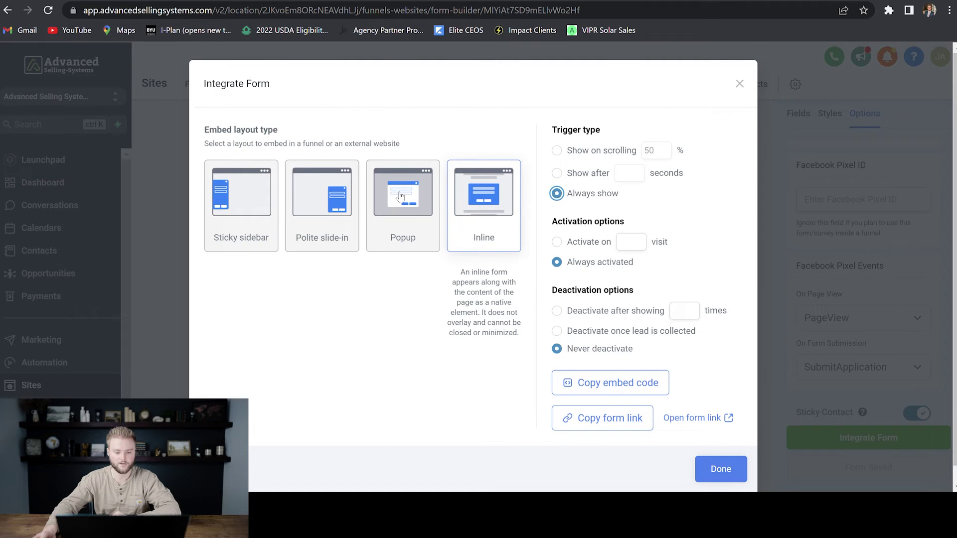
click(419, 225)
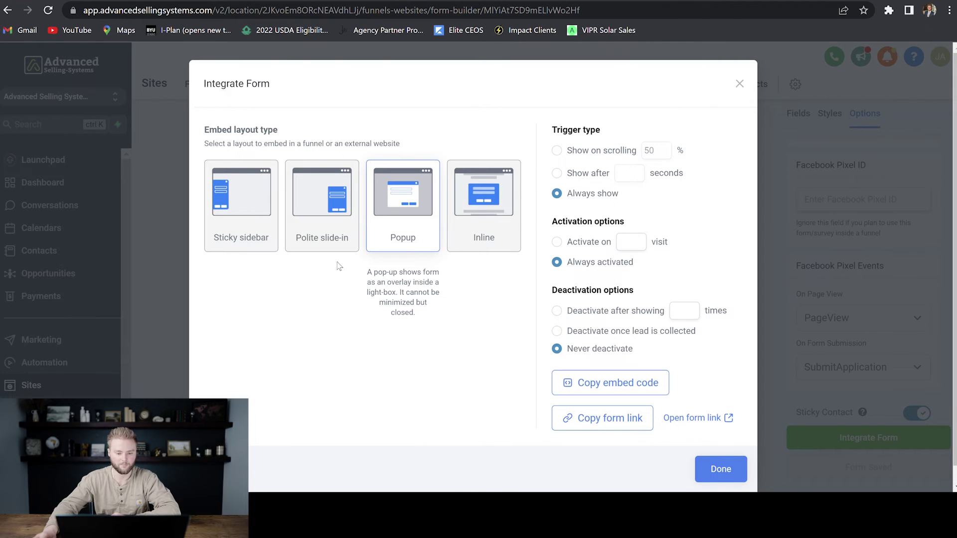
click(336, 231)
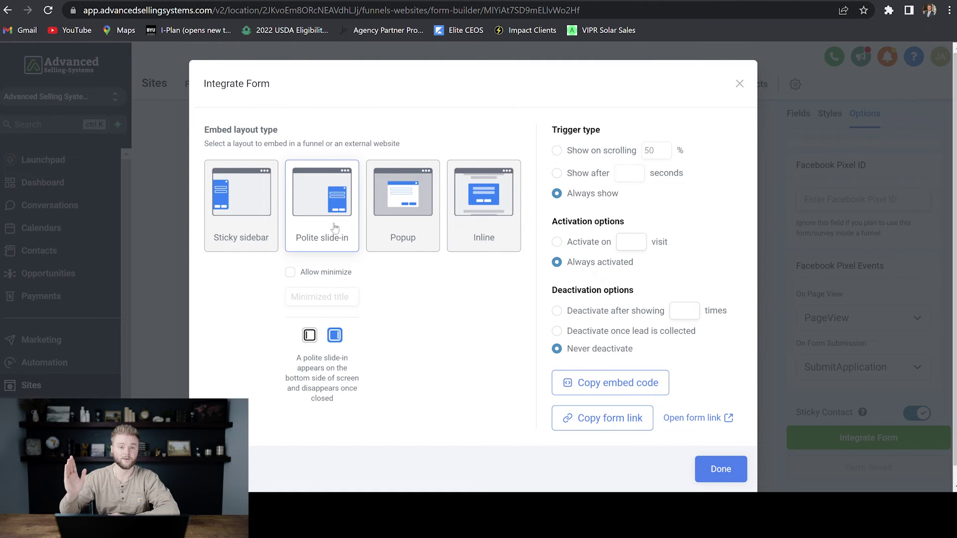
click(260, 237)
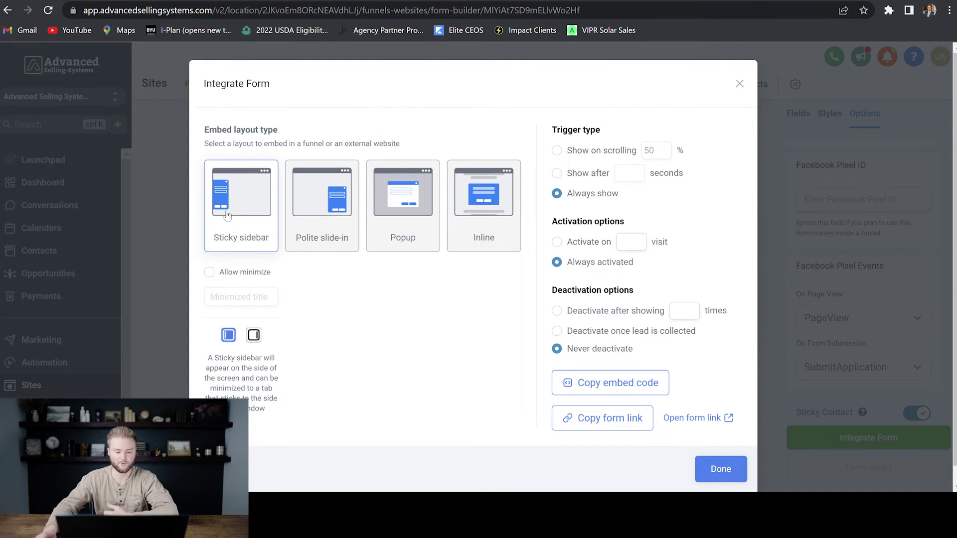
click(401, 215)
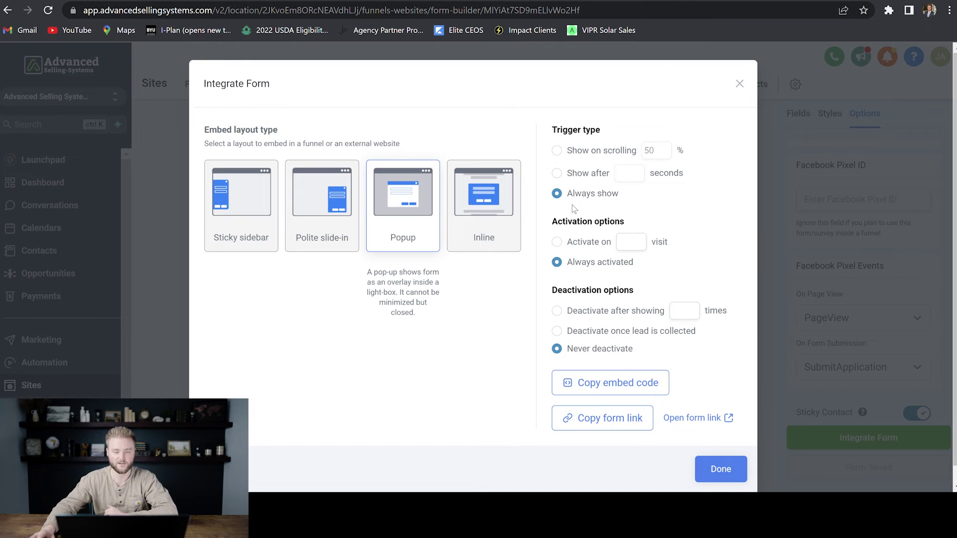
click(557, 151)
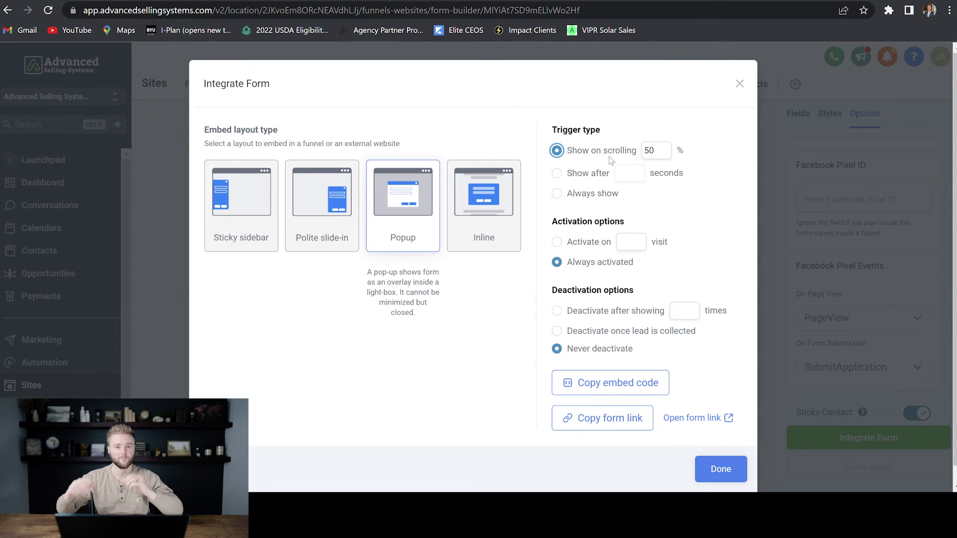
click(557, 173)
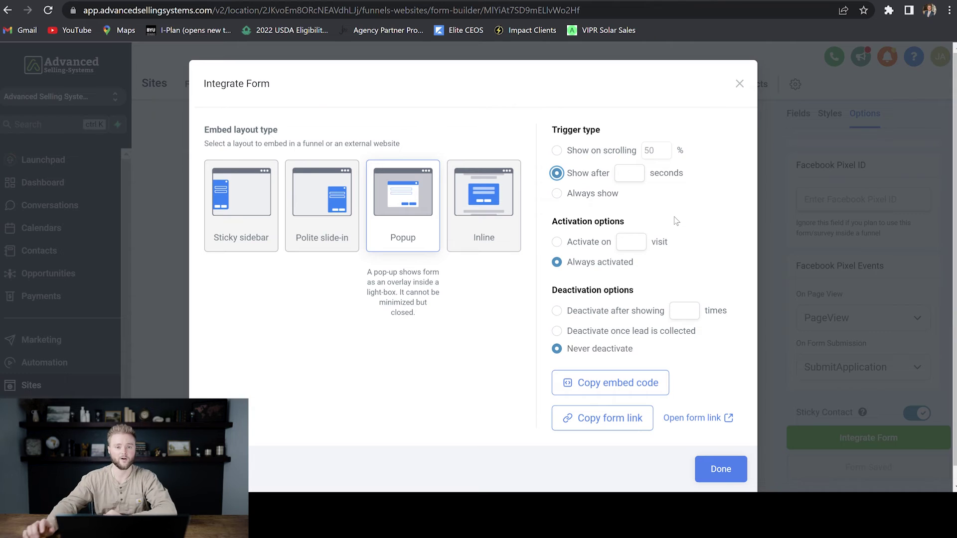
click(564, 195)
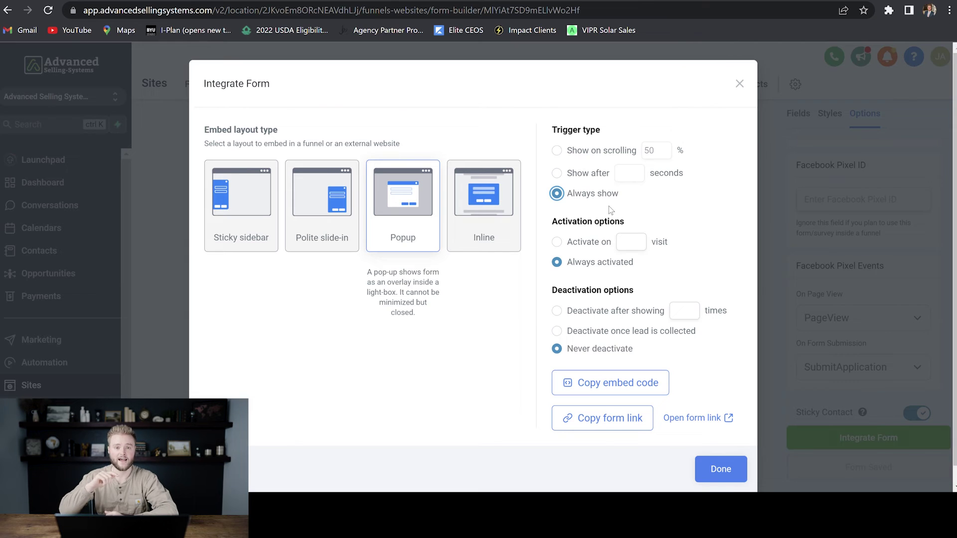
key(Tab)
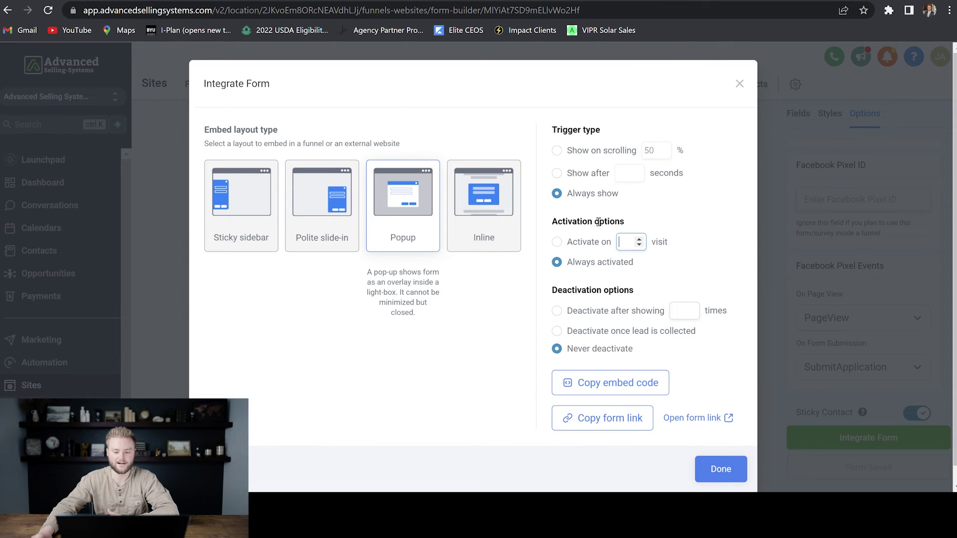
click(557, 243)
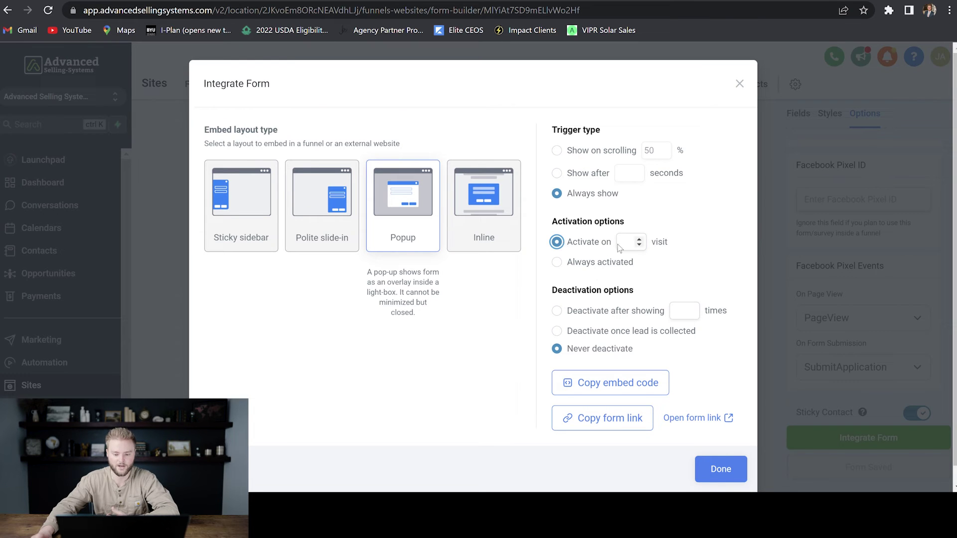
click(638, 240)
click(638, 240)
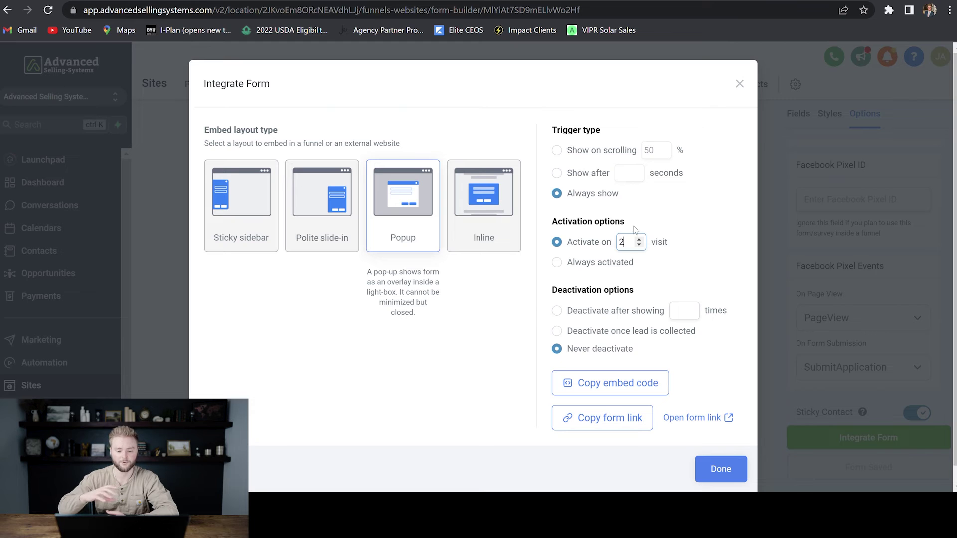
click(557, 242)
click(557, 263)
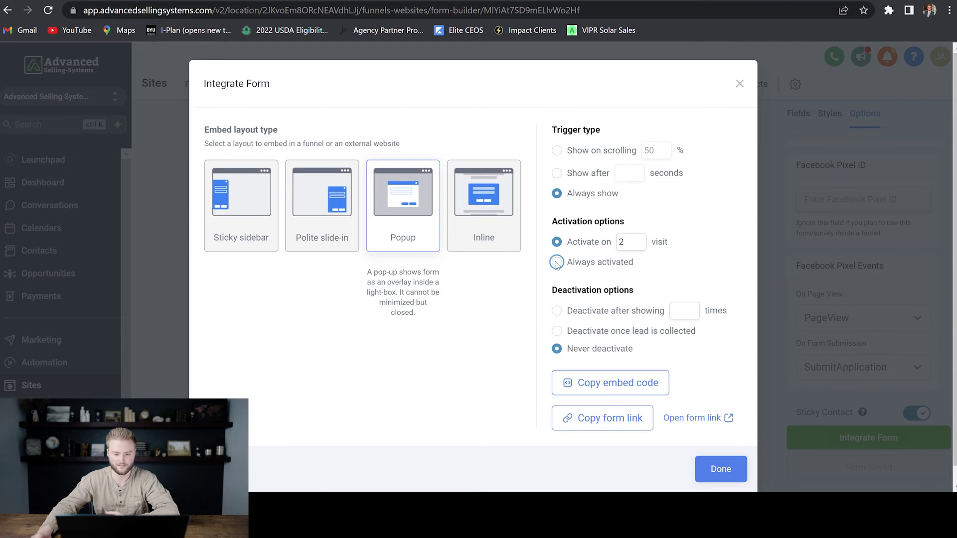
scroll(557, 265, down, 1)
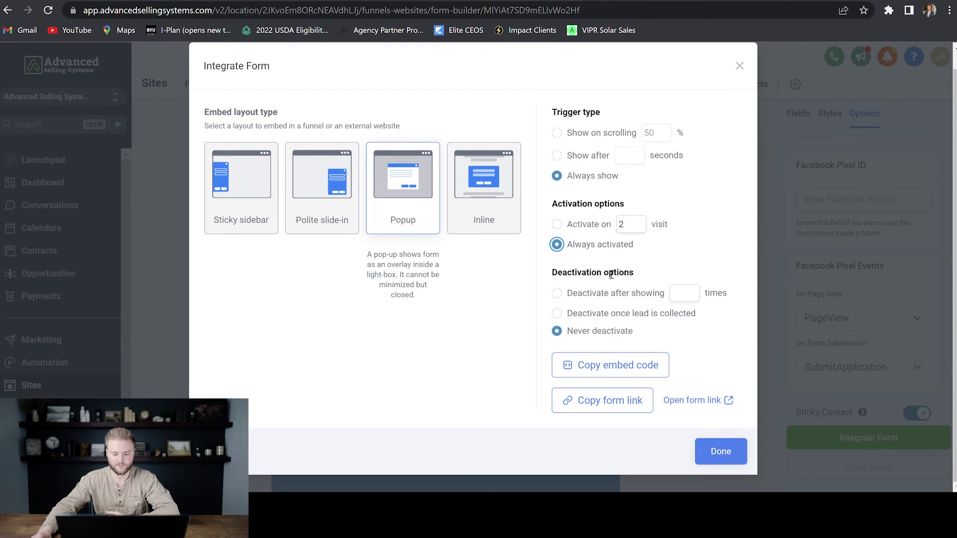
click(557, 293)
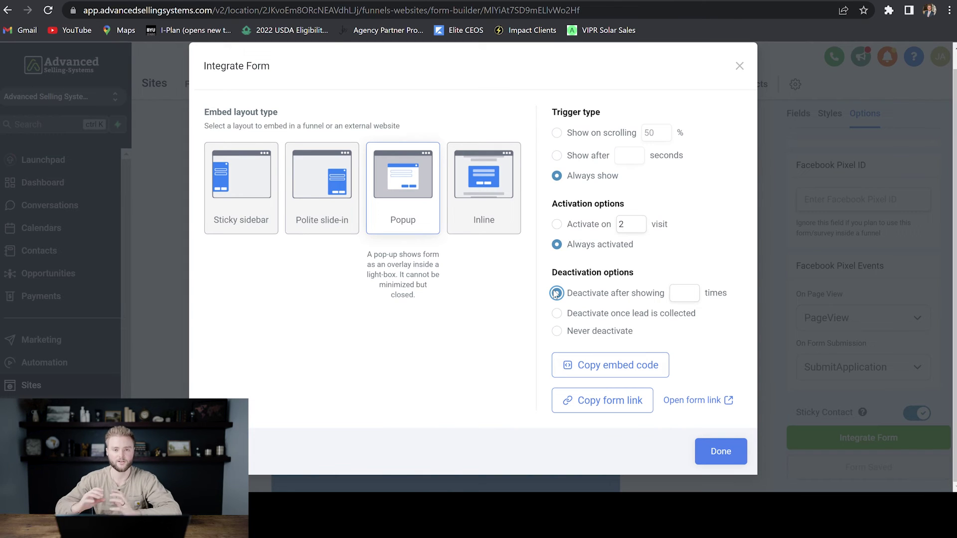
click(692, 291)
click(693, 291)
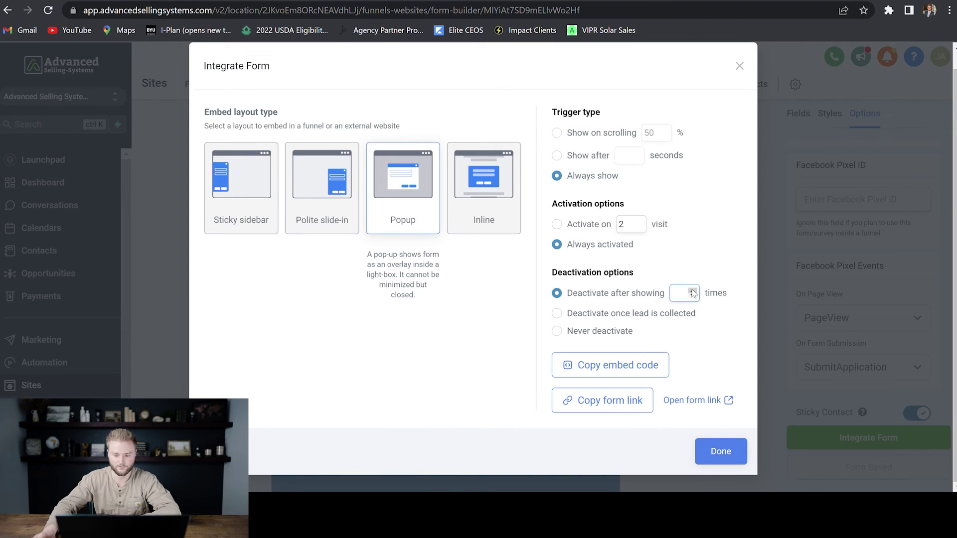
click(692, 291)
click(653, 297)
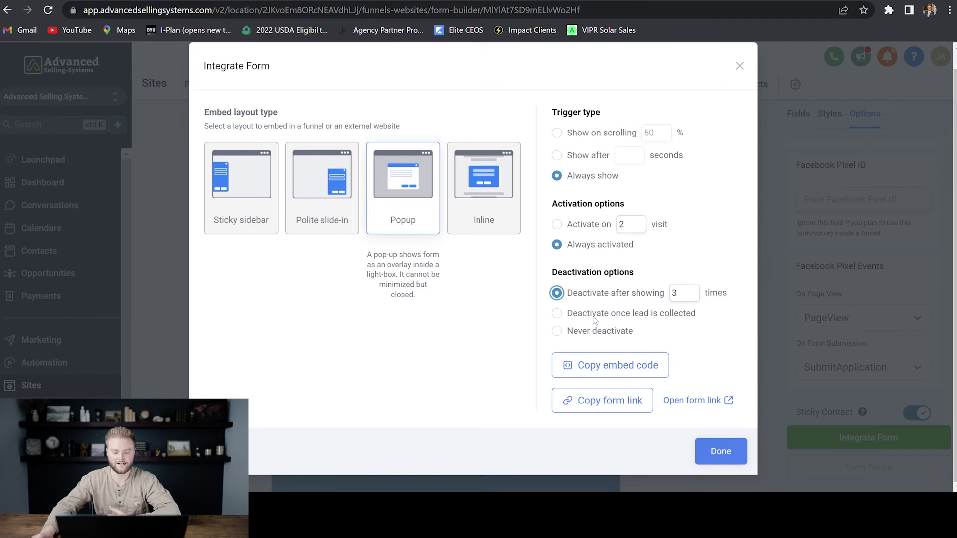
click(556, 313)
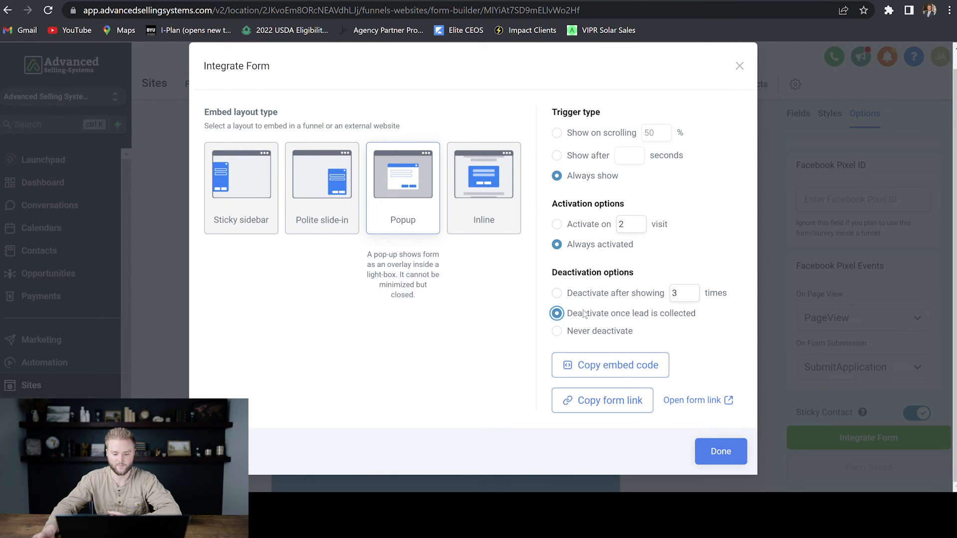
click(558, 333)
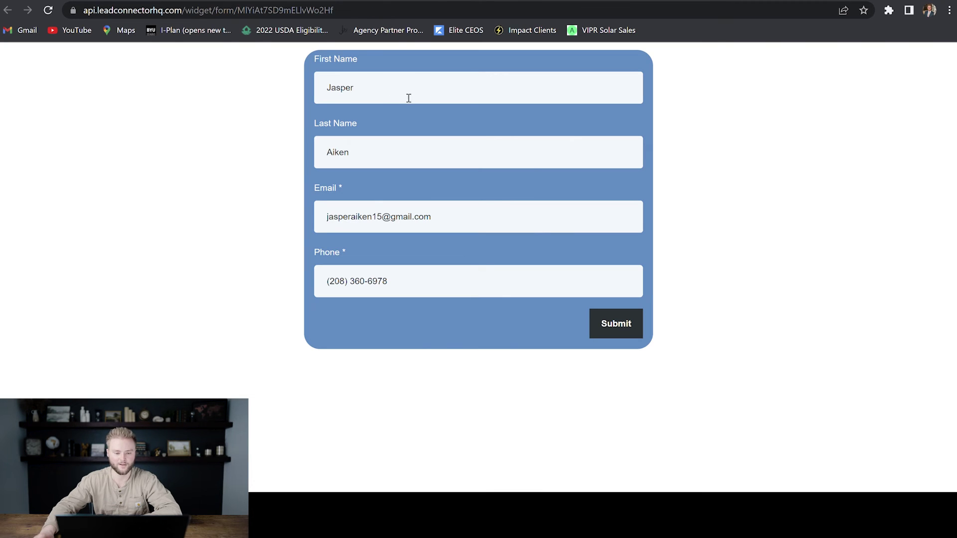
double_click(393, 92)
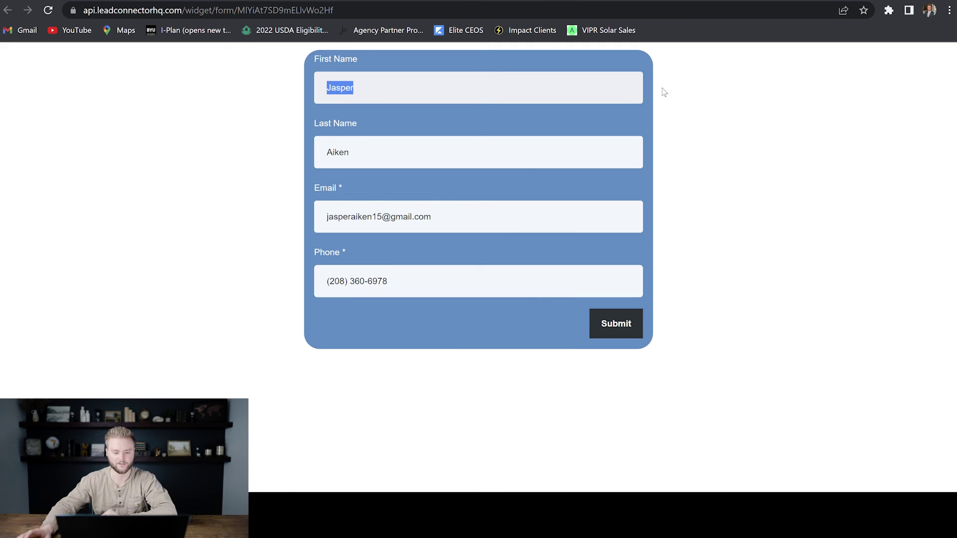
click(666, 103)
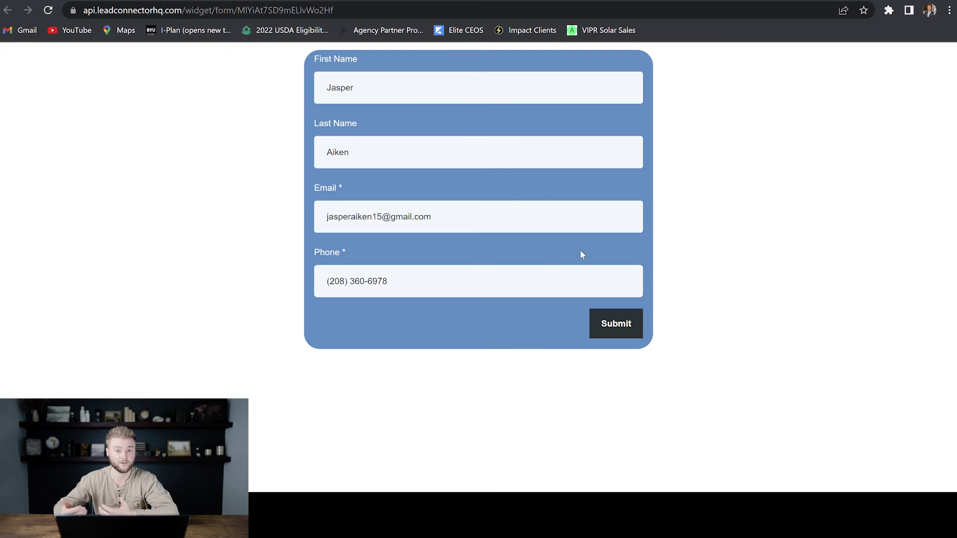
key(ctrl+w)
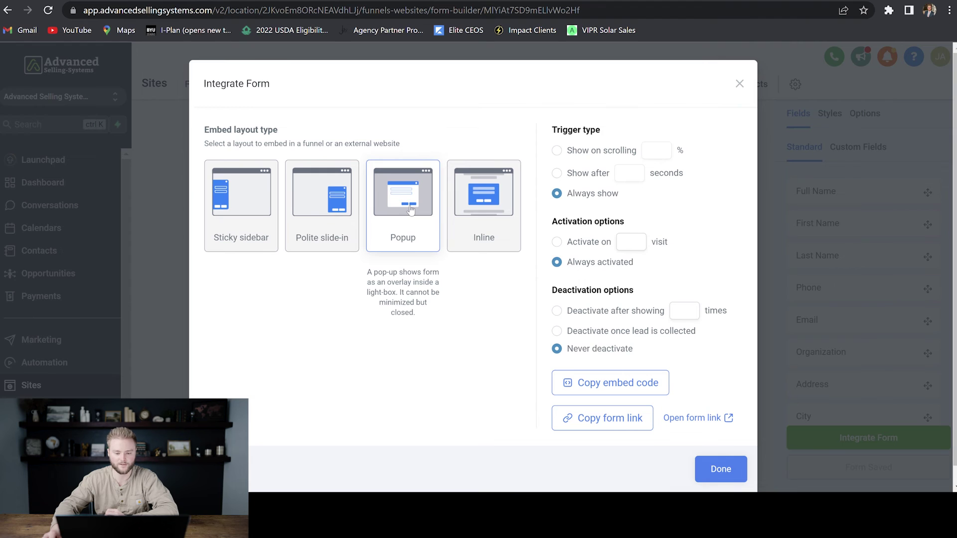
Copy the Inline layout embed code and close the integration dialog.
click(484, 210)
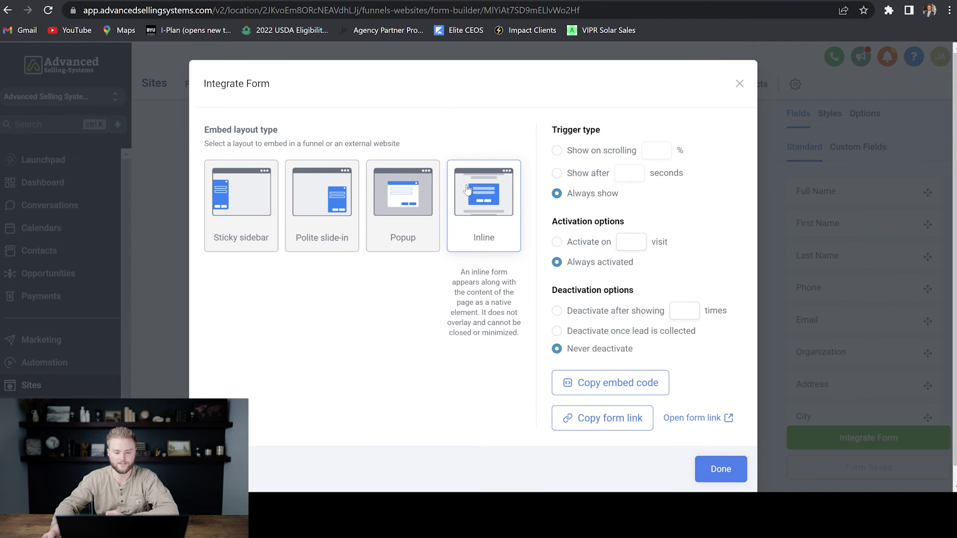
click(404, 207)
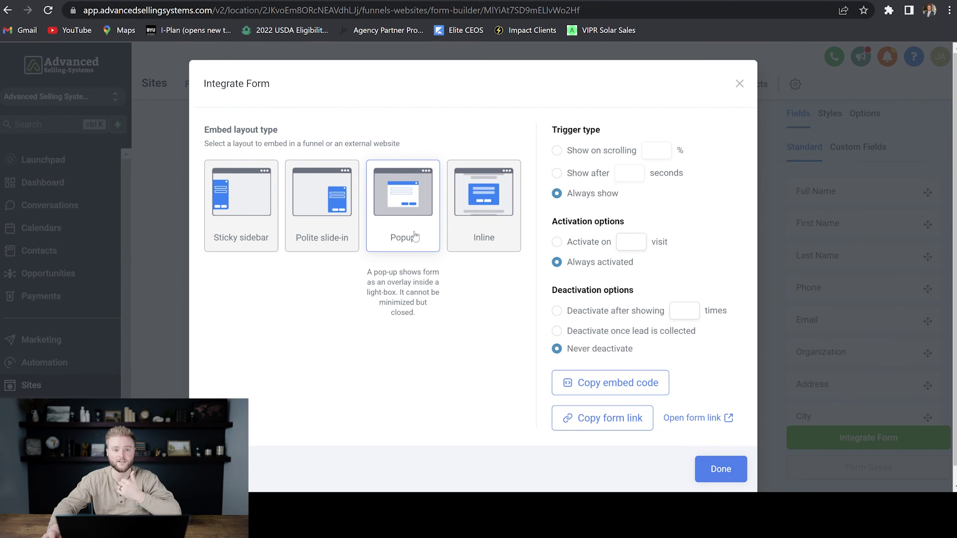
click(494, 215)
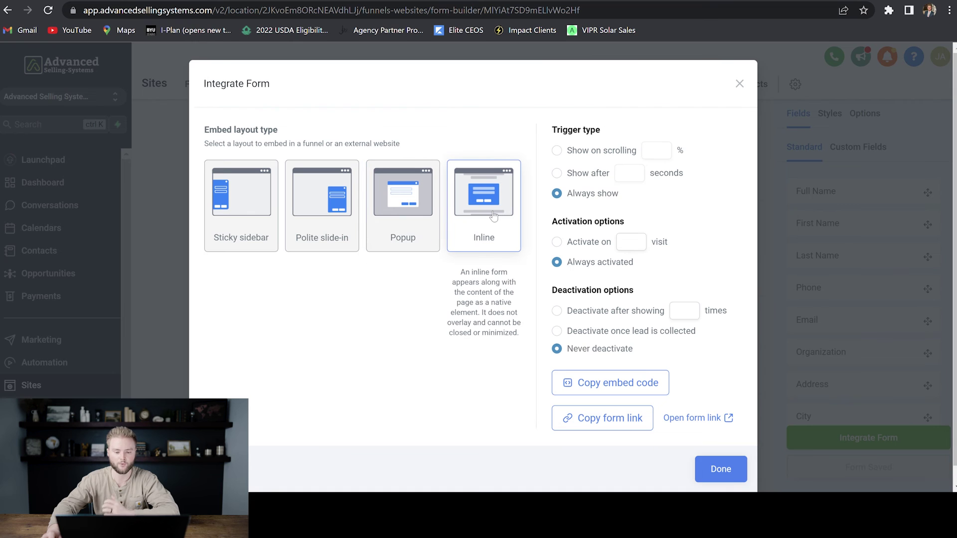
scroll(520, 213, down, 1)
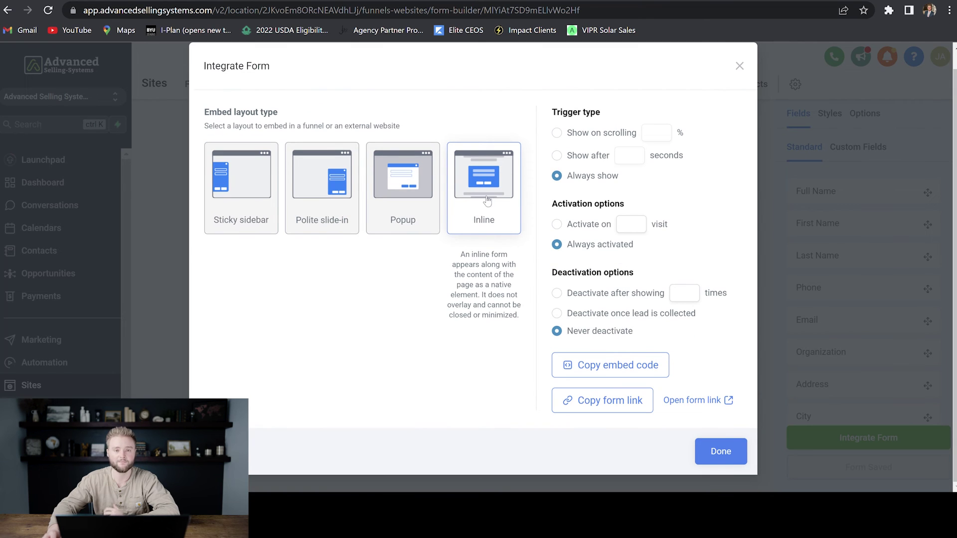
click(617, 375)
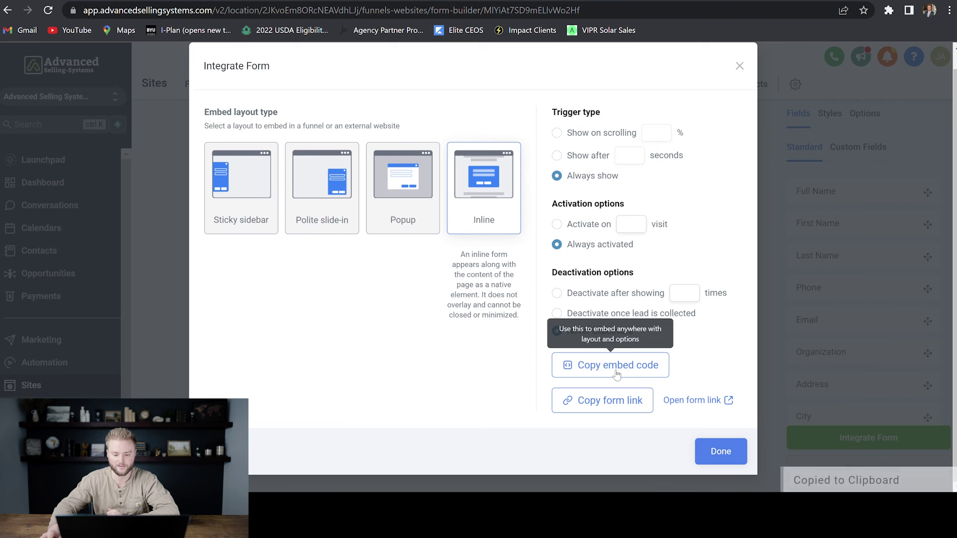
click(720, 455)
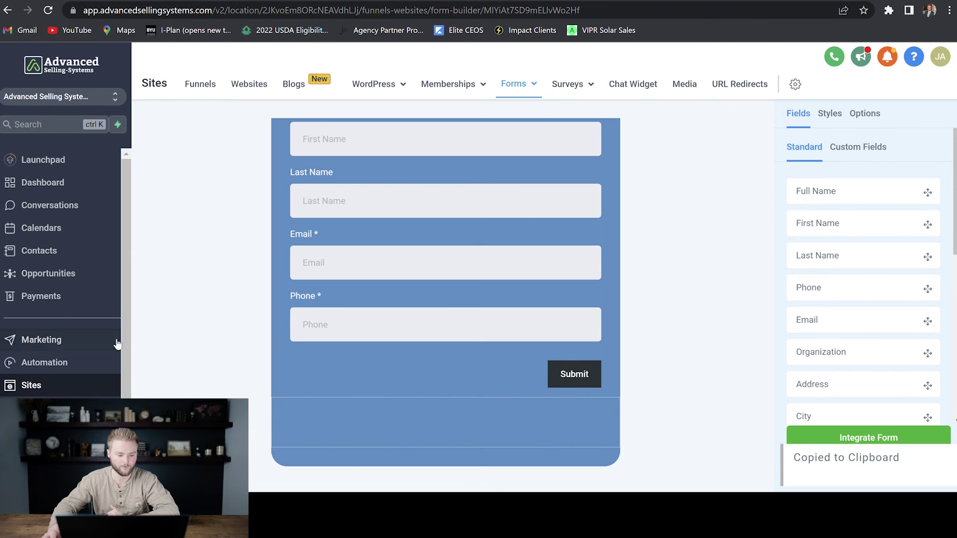
Start a blank template in the Design Editor from Marketing > Emails > Templates.
click(55, 339)
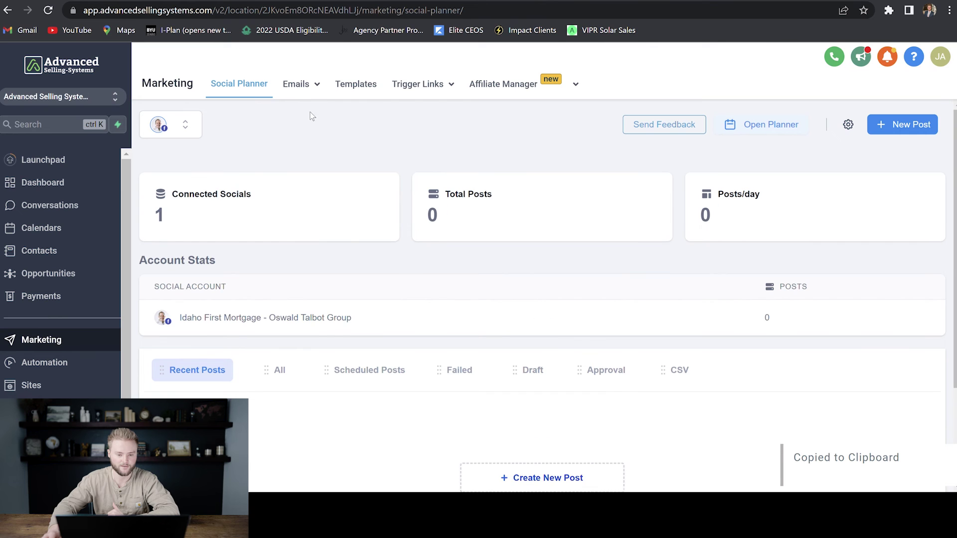
mouse_move(306, 88)
click(286, 134)
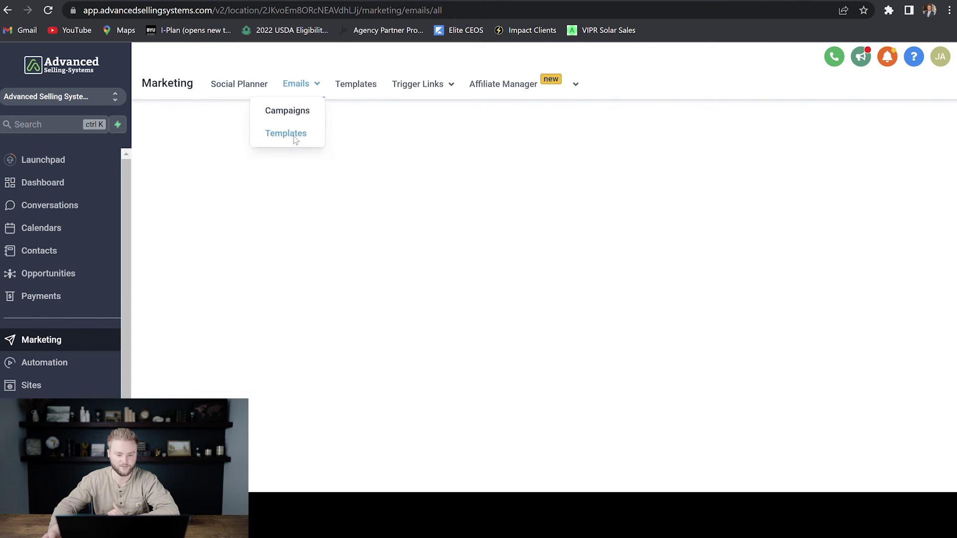
click(886, 146)
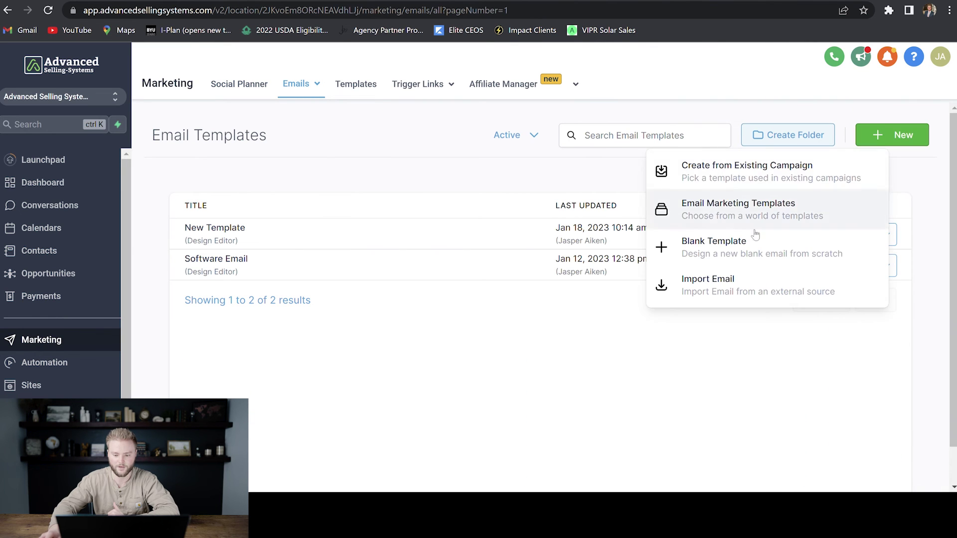
click(741, 241)
click(460, 372)
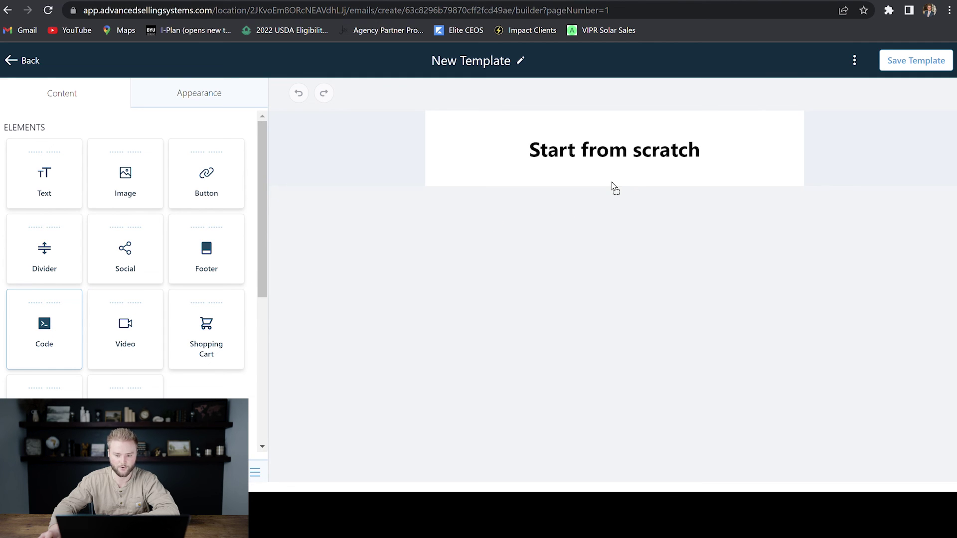
Add a Code block under the heading with the pasted form embed code and save New Template.
drag(611, 181, 613, 186)
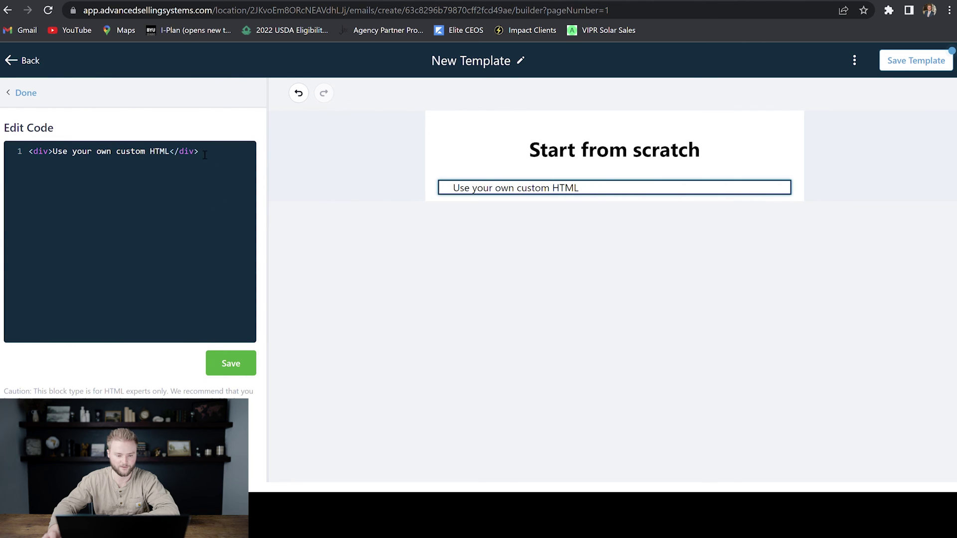
drag(182, 157, 72, 153)
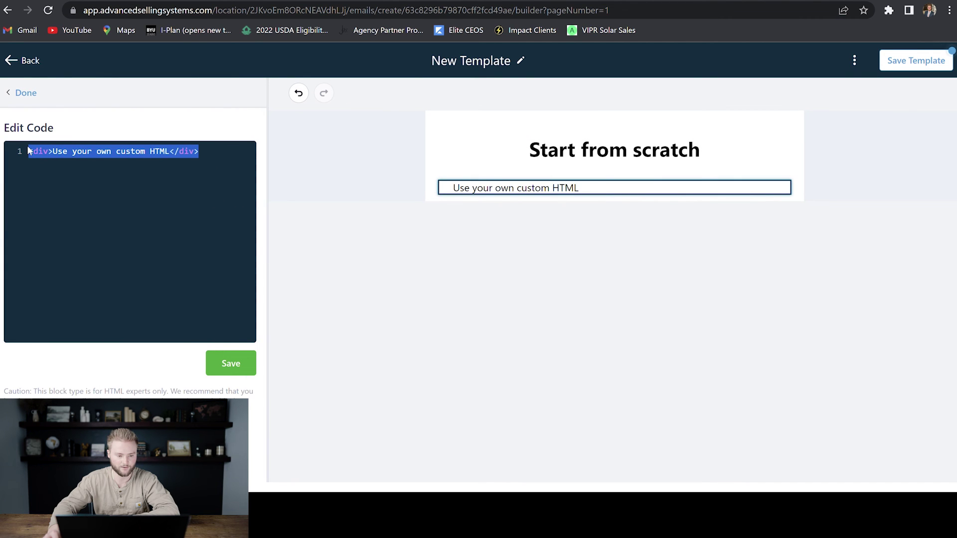
key(BackSpace)
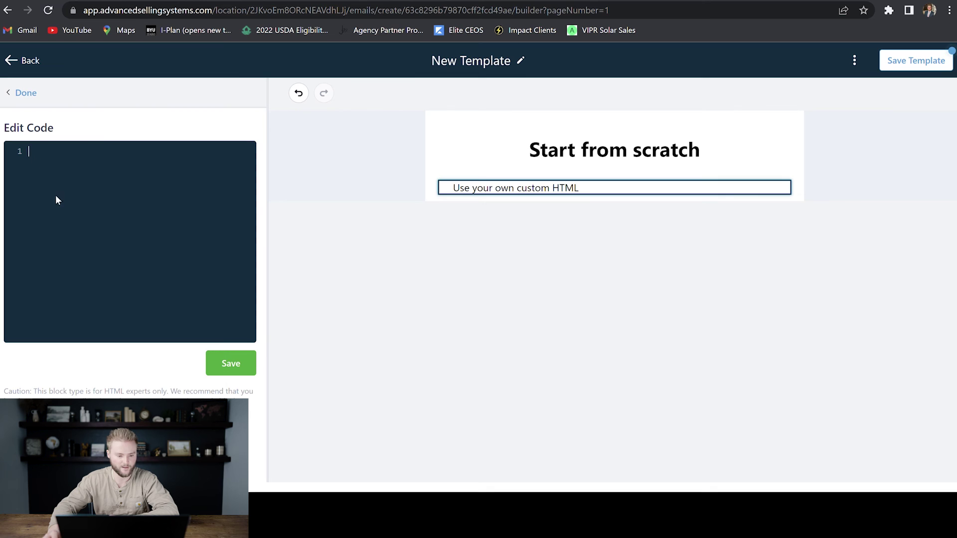
key(ctrl+v)
scroll(124, 224, up, 5)
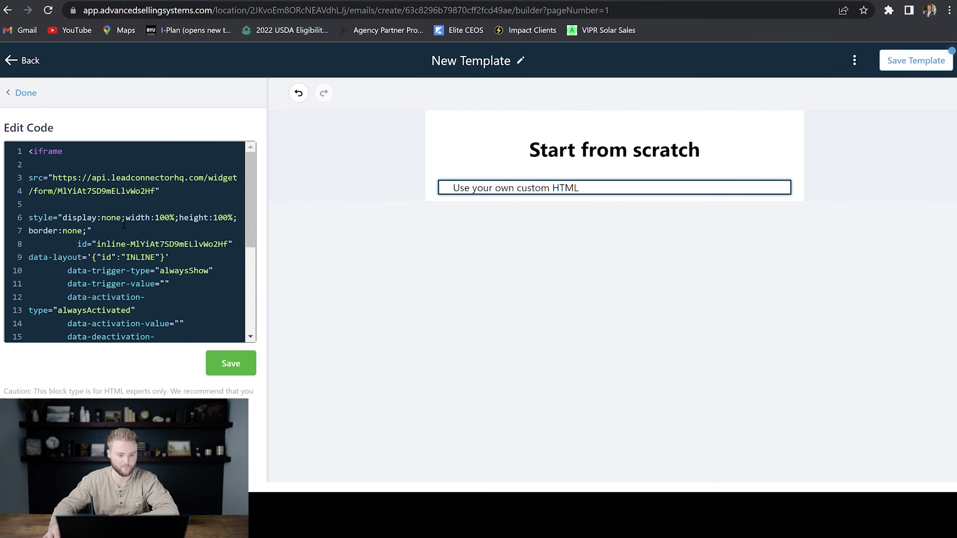
scroll(126, 217, down, 5)
scroll(126, 217, up, 4)
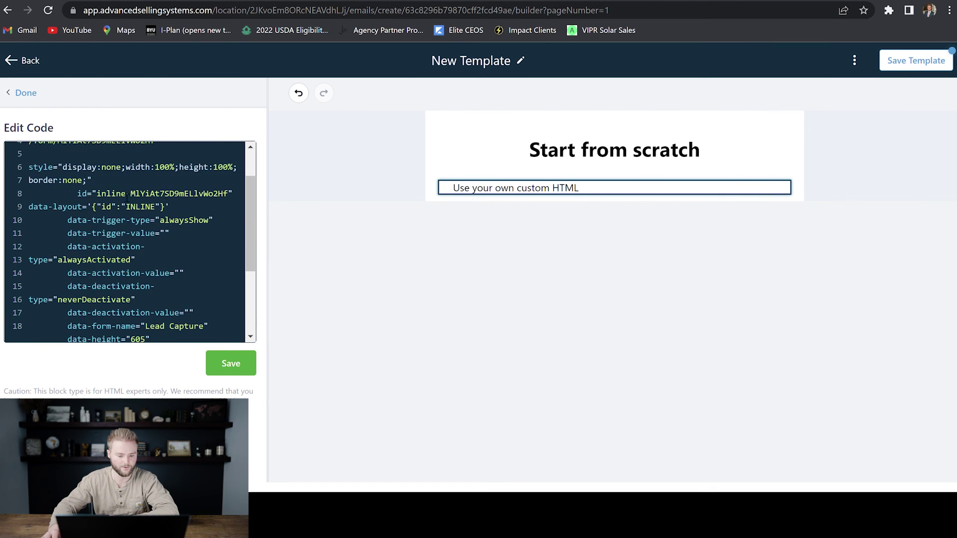
click(227, 366)
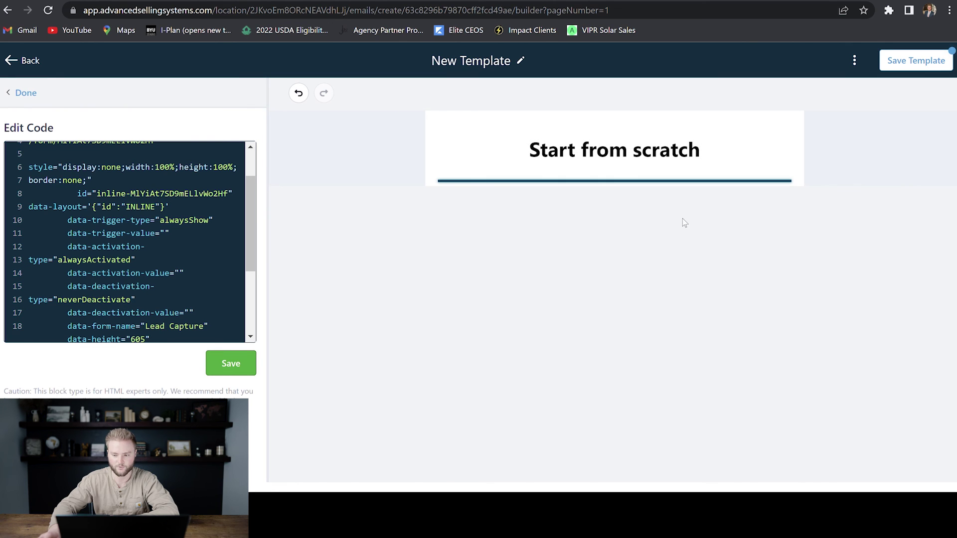
click(913, 63)
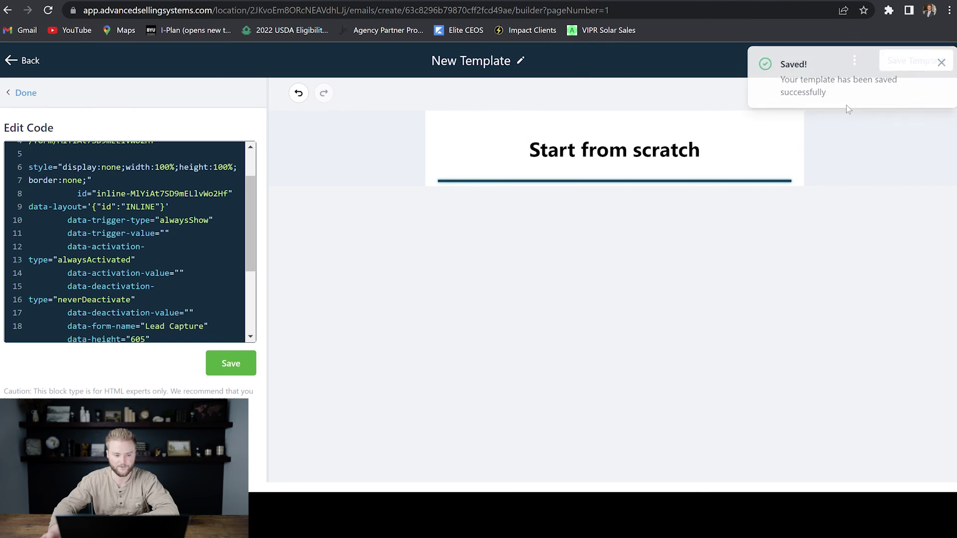
click(22, 61)
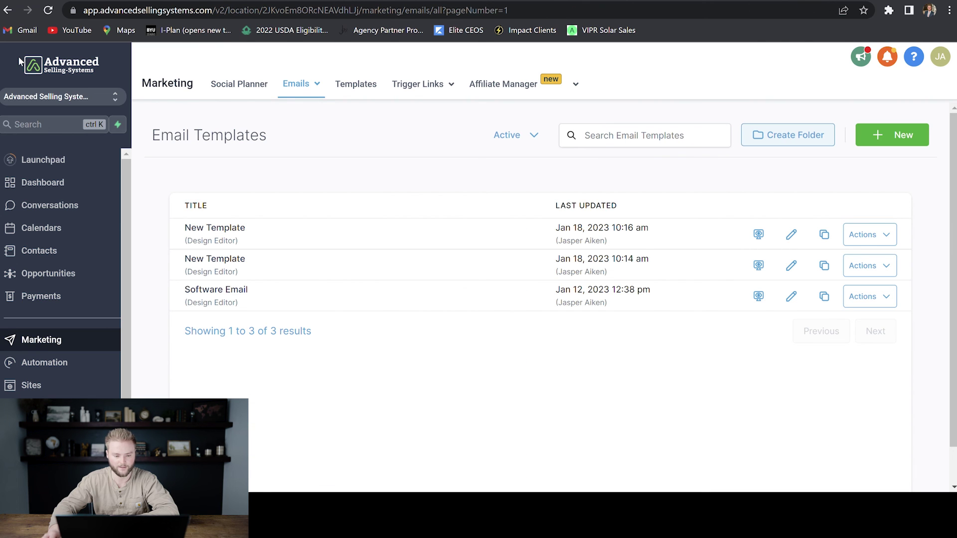
Preview the newly saved email template.
click(762, 237)
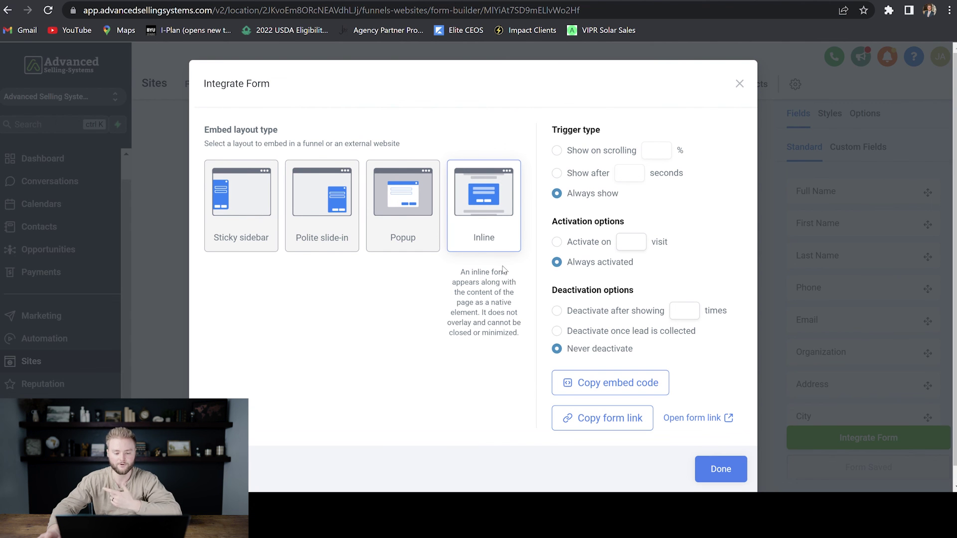
Switch the form embed layout to Popup and open the business website's Home page for editing.
click(416, 227)
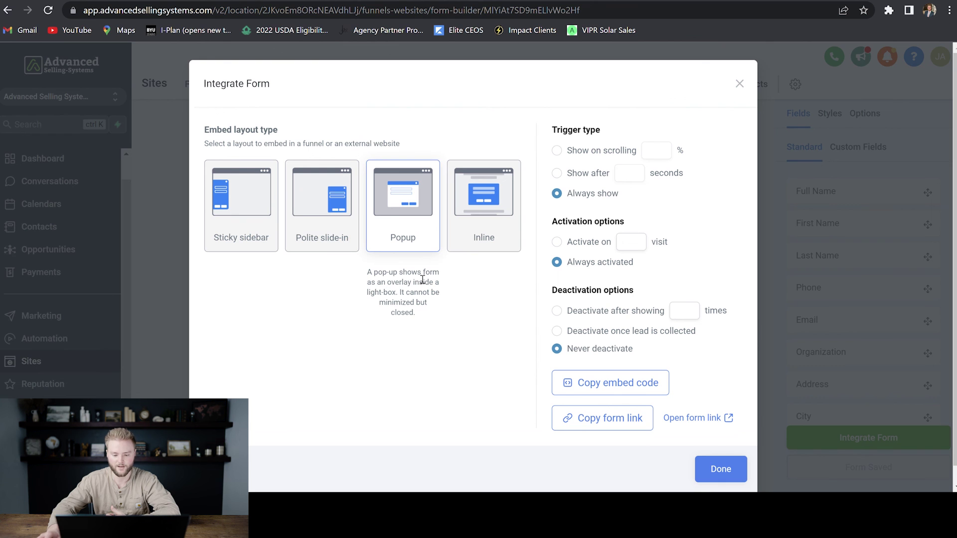
click(722, 469)
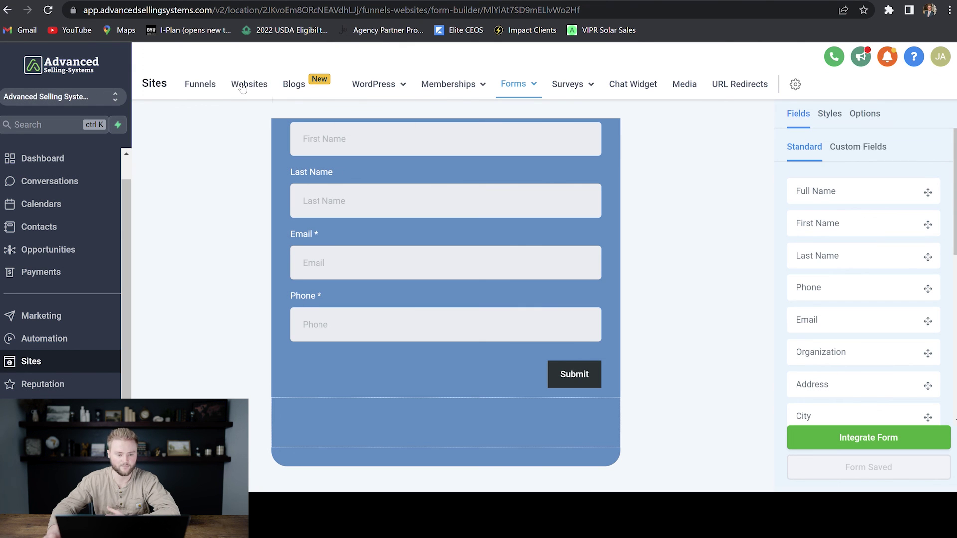
click(242, 87)
click(224, 179)
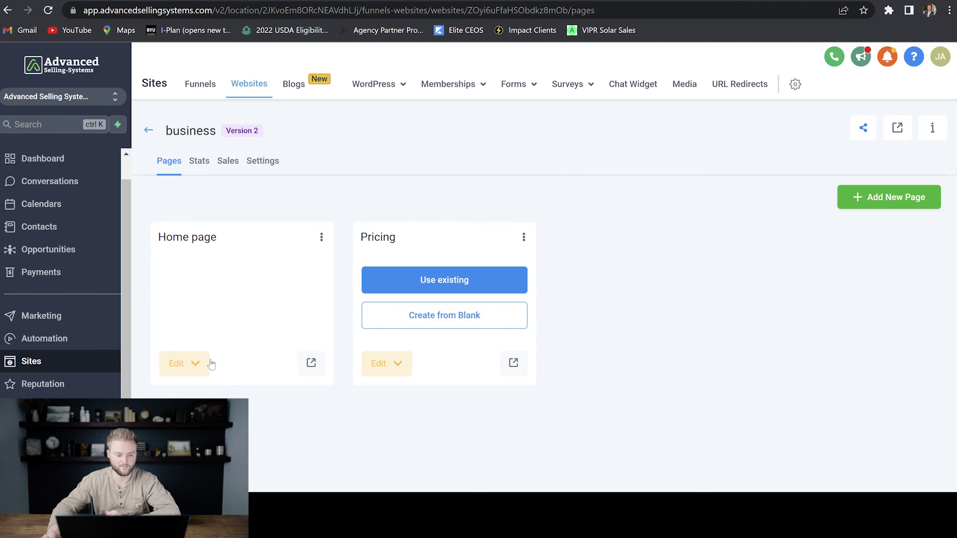
click(196, 367)
click(205, 393)
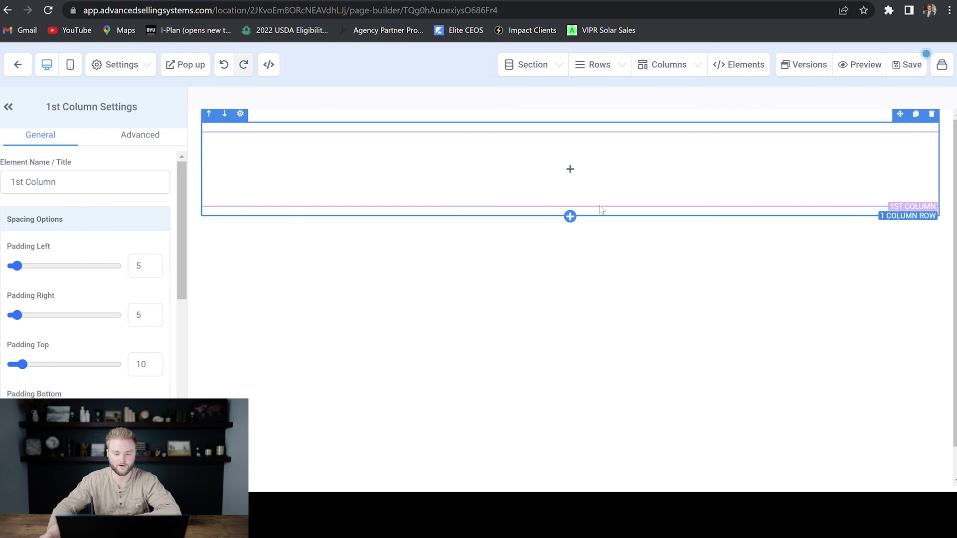
Bring up the element choices for the empty column, then dismiss them without adding anything.
mouse_move(598, 171)
click(583, 171)
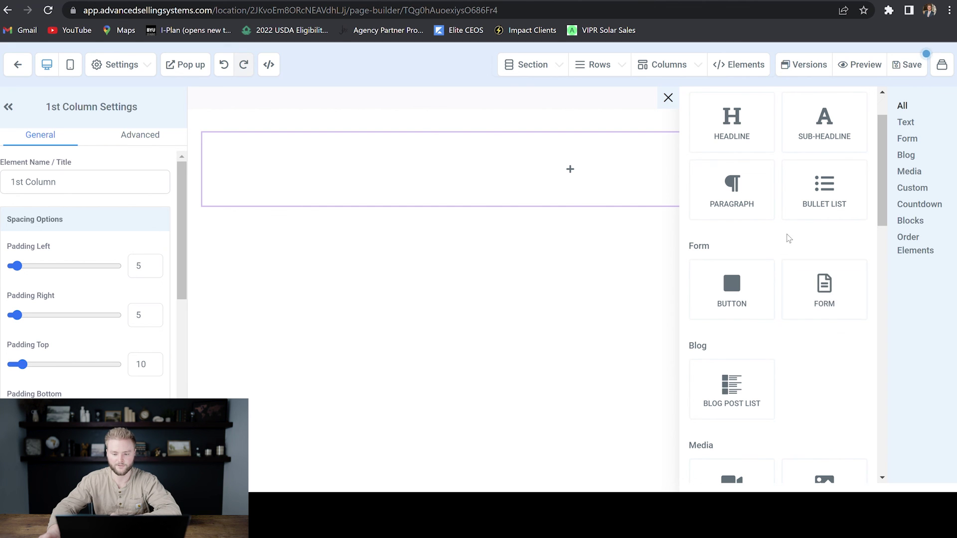
click(669, 99)
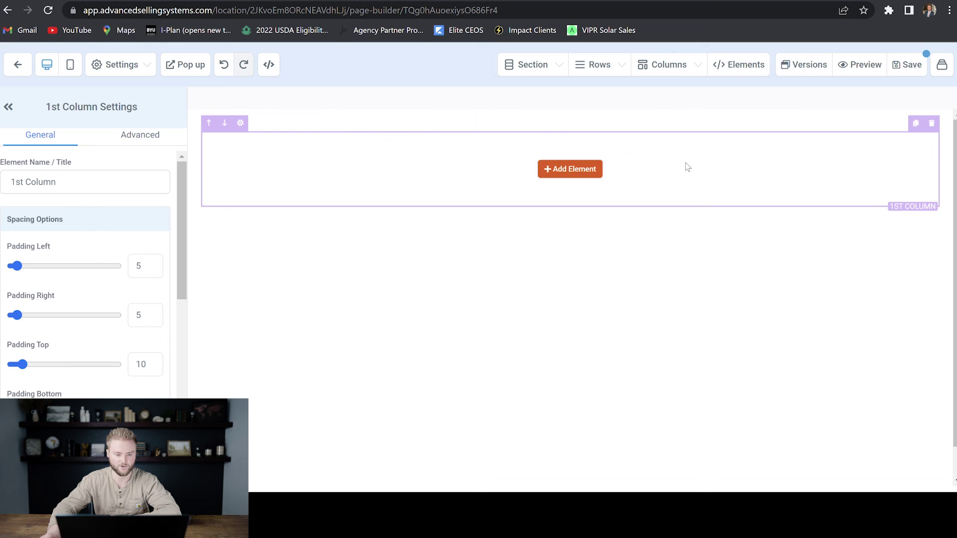
Add a single-column row to the Home page popup.
click(184, 67)
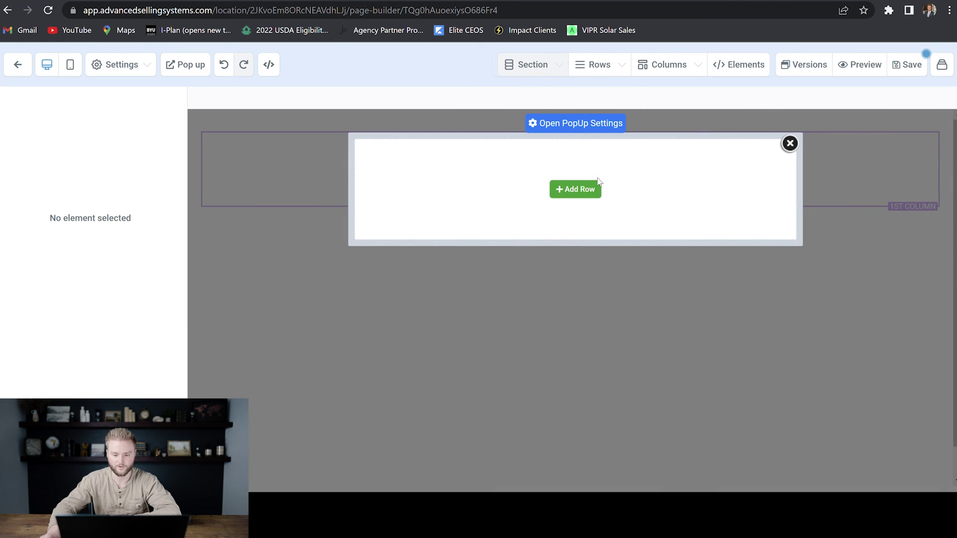
click(575, 192)
click(815, 163)
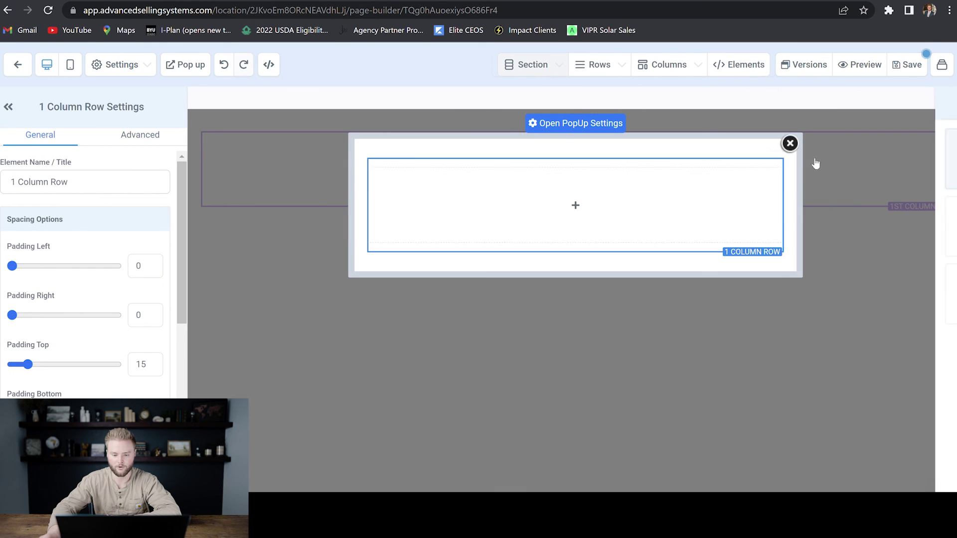
Insert the blue Lead Capture form into the popup row and select that row.
click(576, 206)
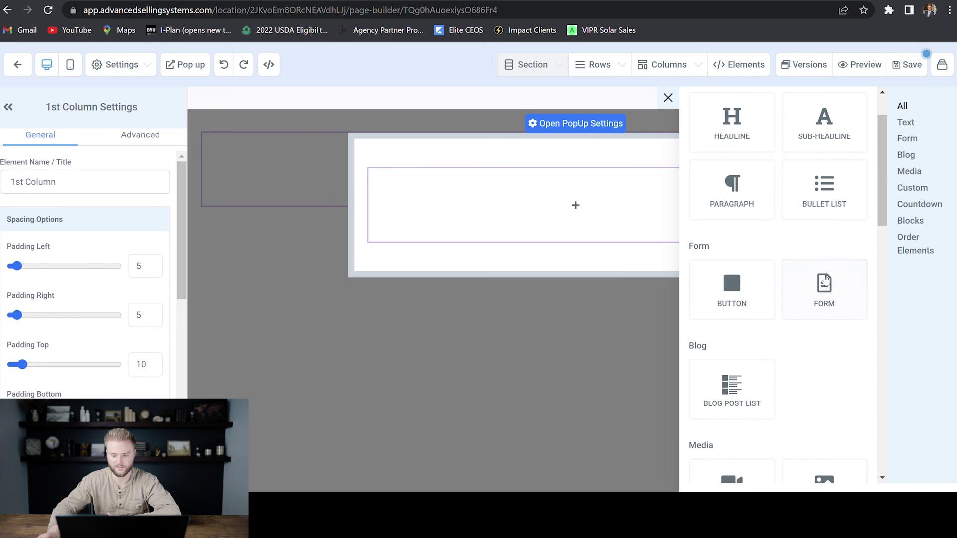
click(825, 289)
click(491, 232)
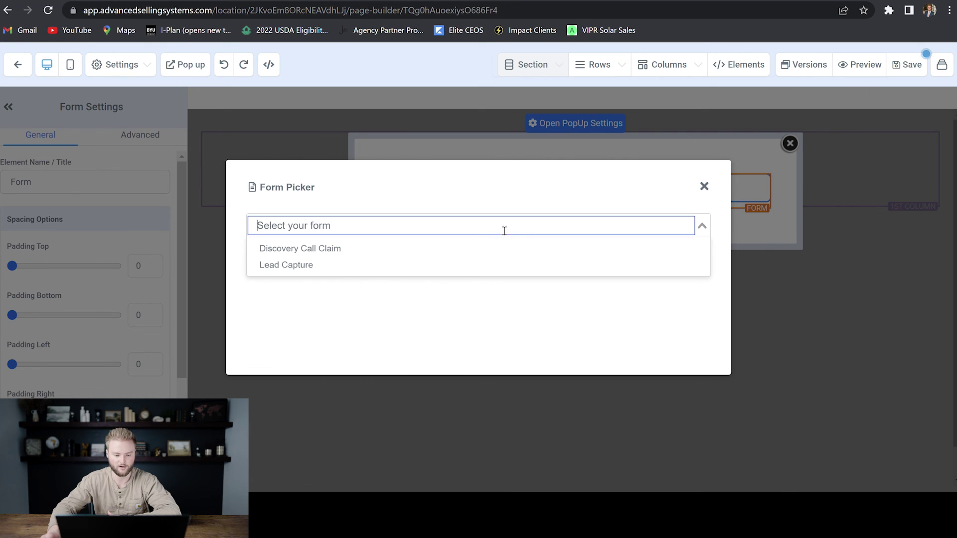
click(335, 266)
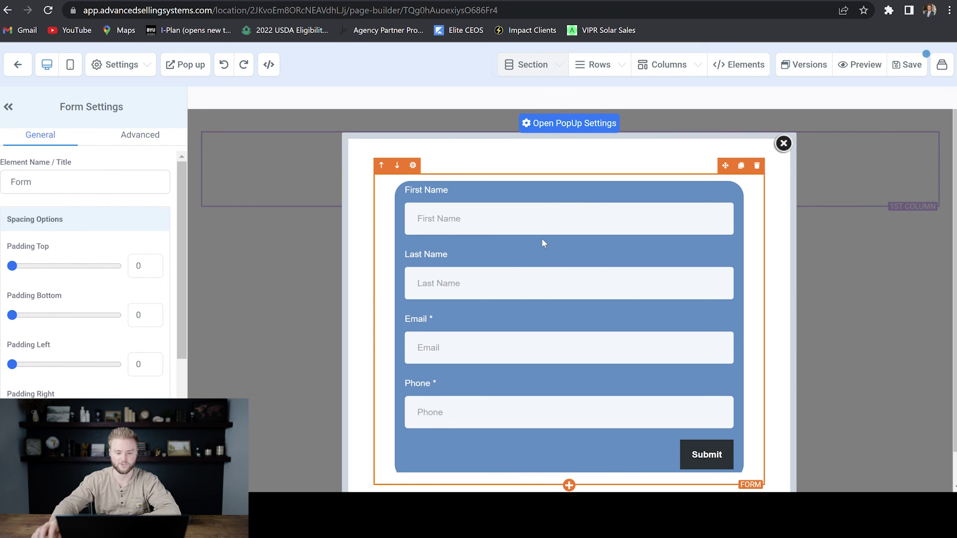
click(377, 237)
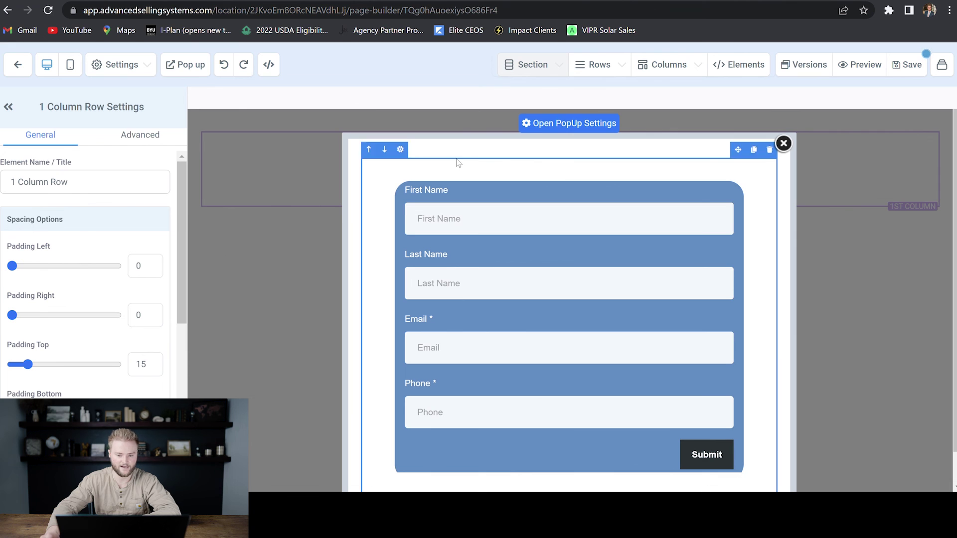
drag(178, 196, 177, 294)
scroll(168, 309, down, 2)
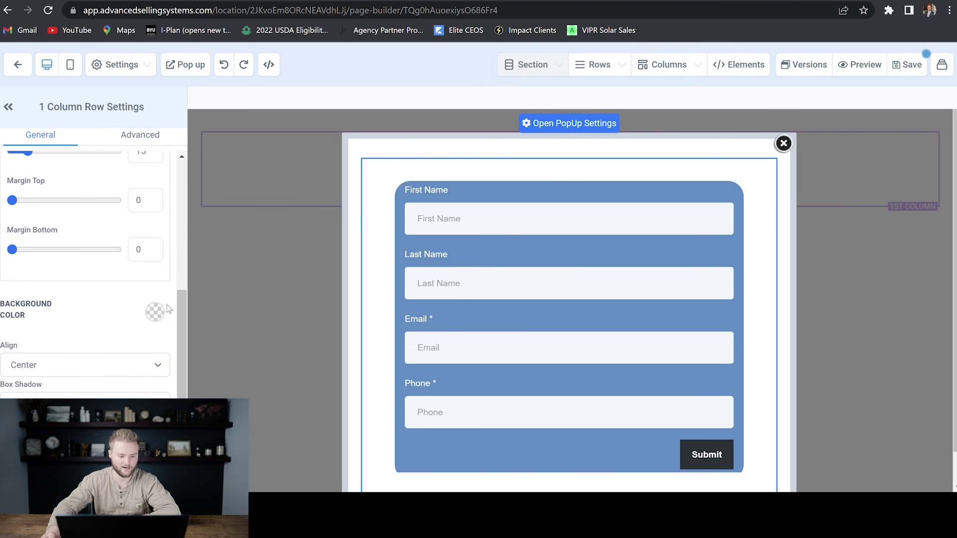